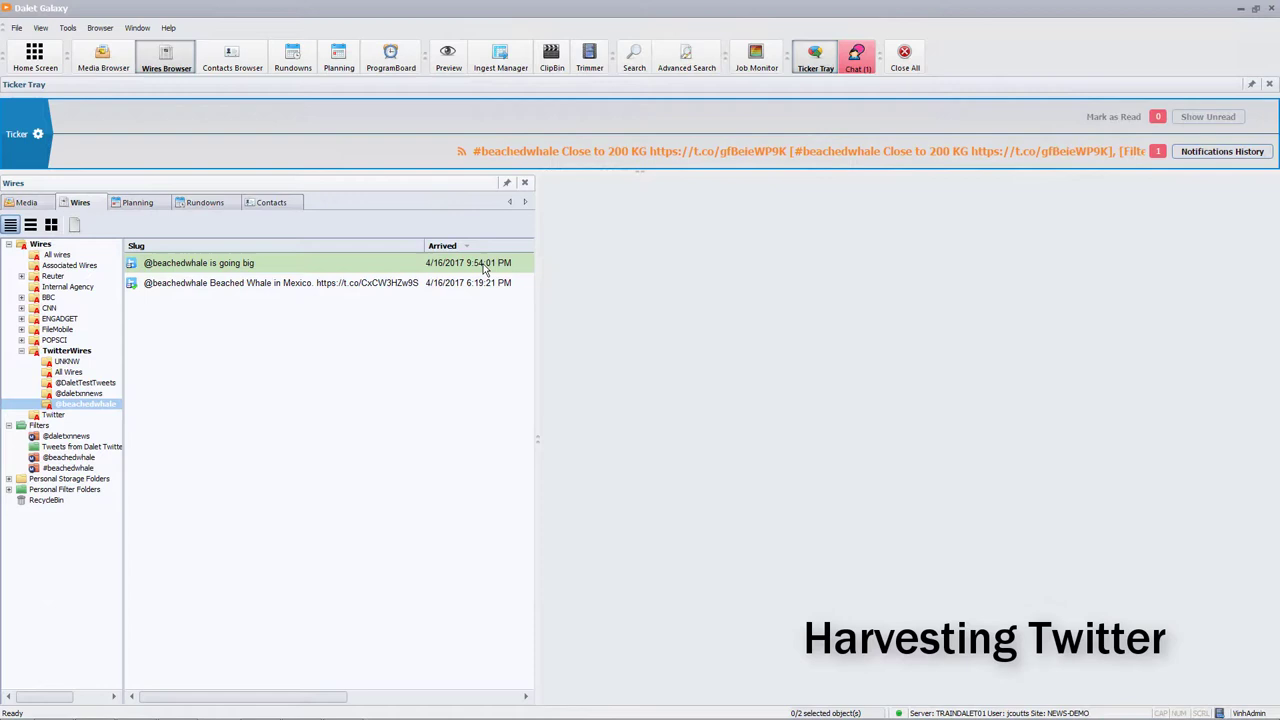
pyautogui.click(540, 151)
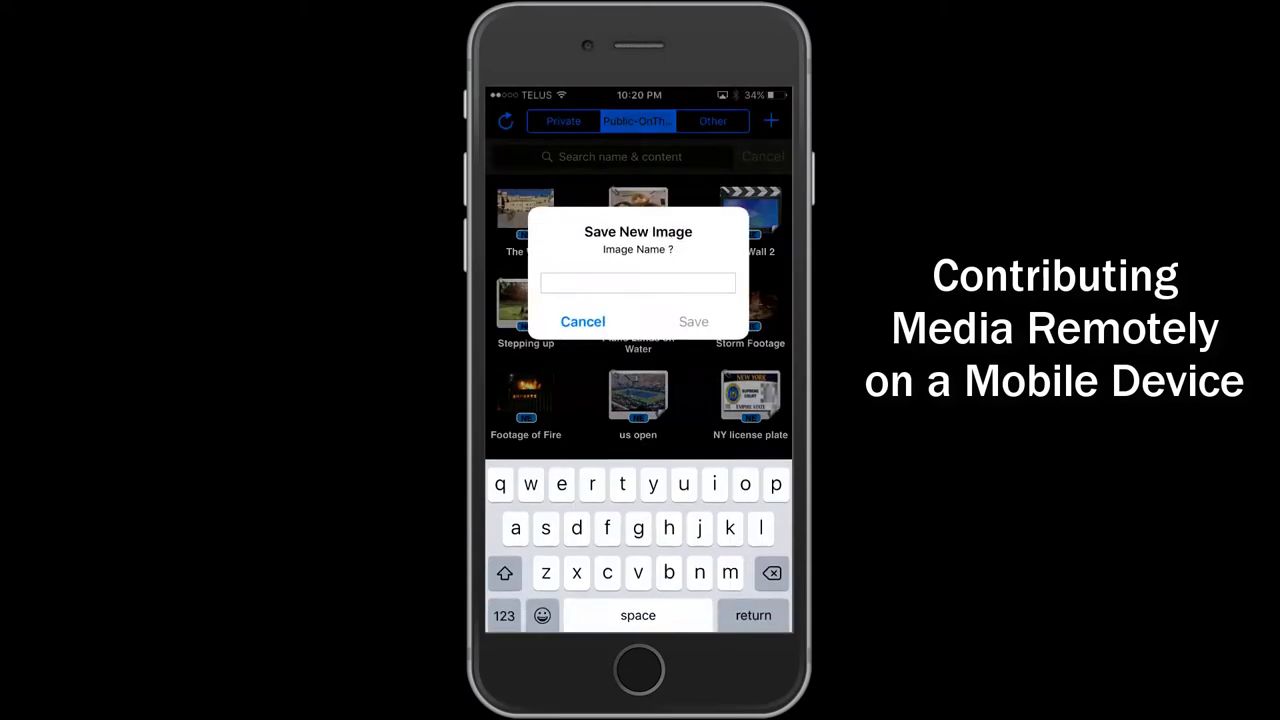
# Step: Save the photo as 'Beached Whale', enter the #beachedwhale story text, and change the story's status to Submitted
pyautogui.write('Beached Whale')
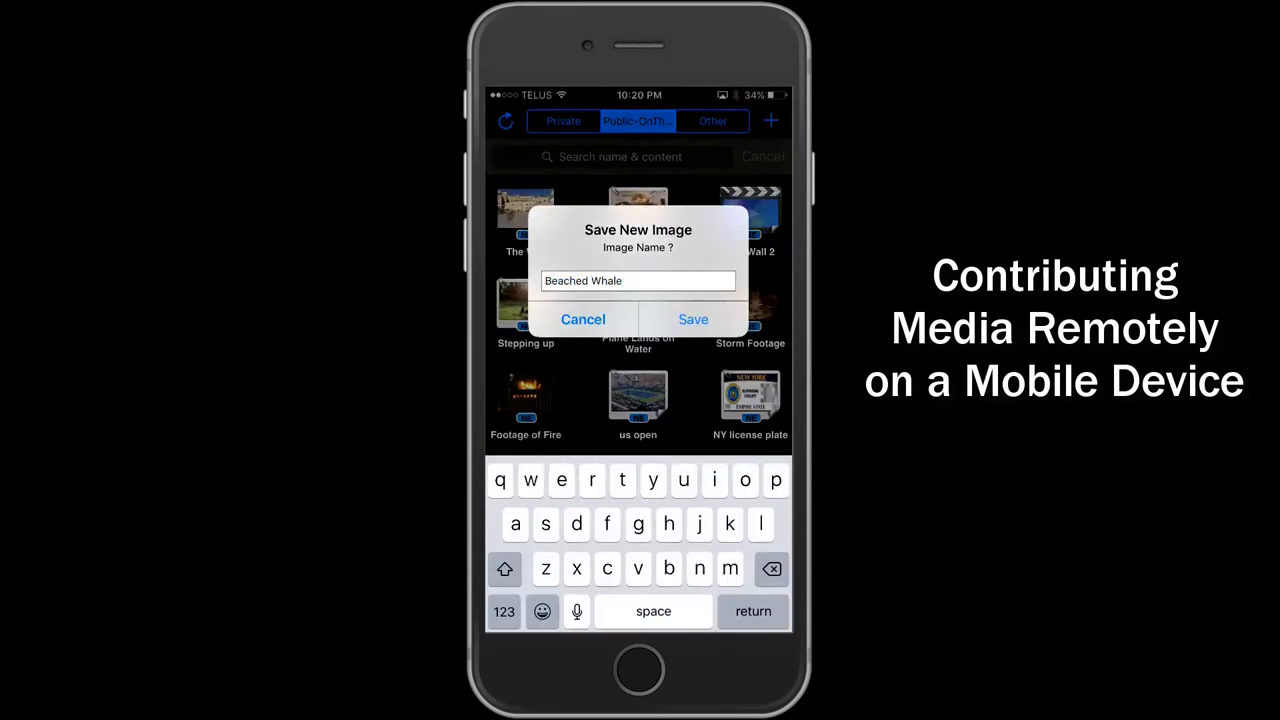
pyautogui.click(693, 319)
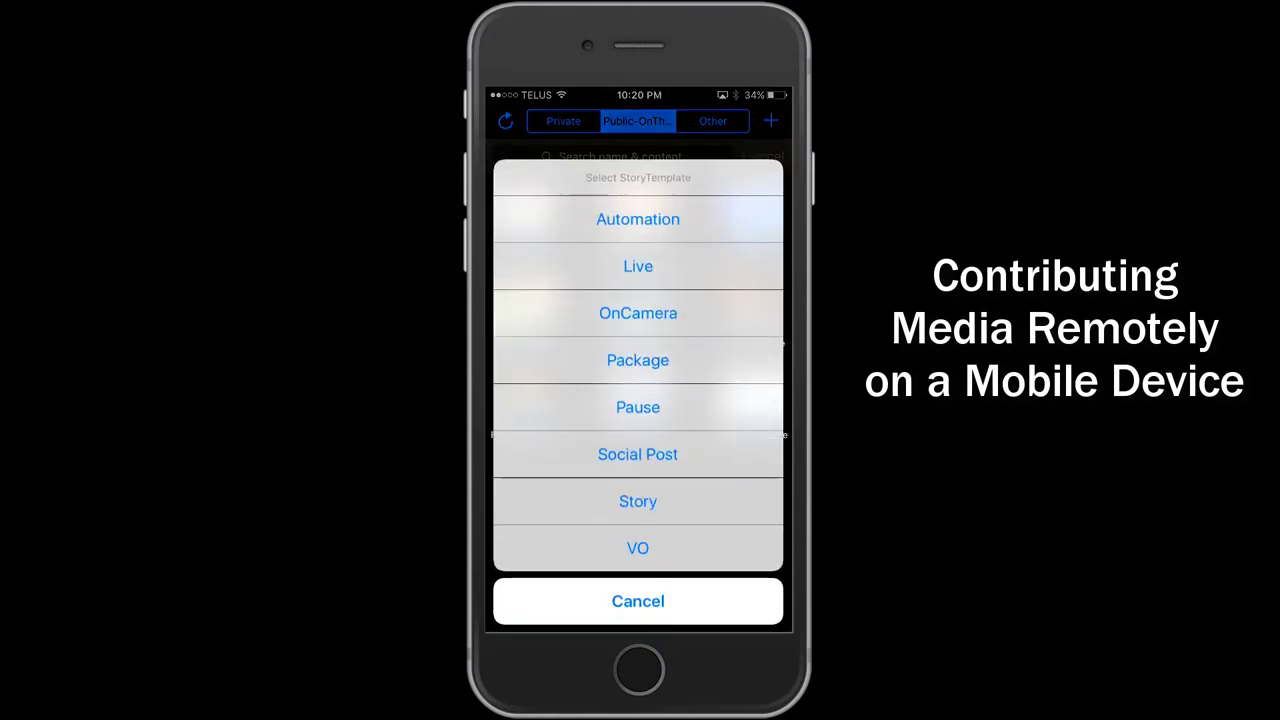
pyautogui.write('#')
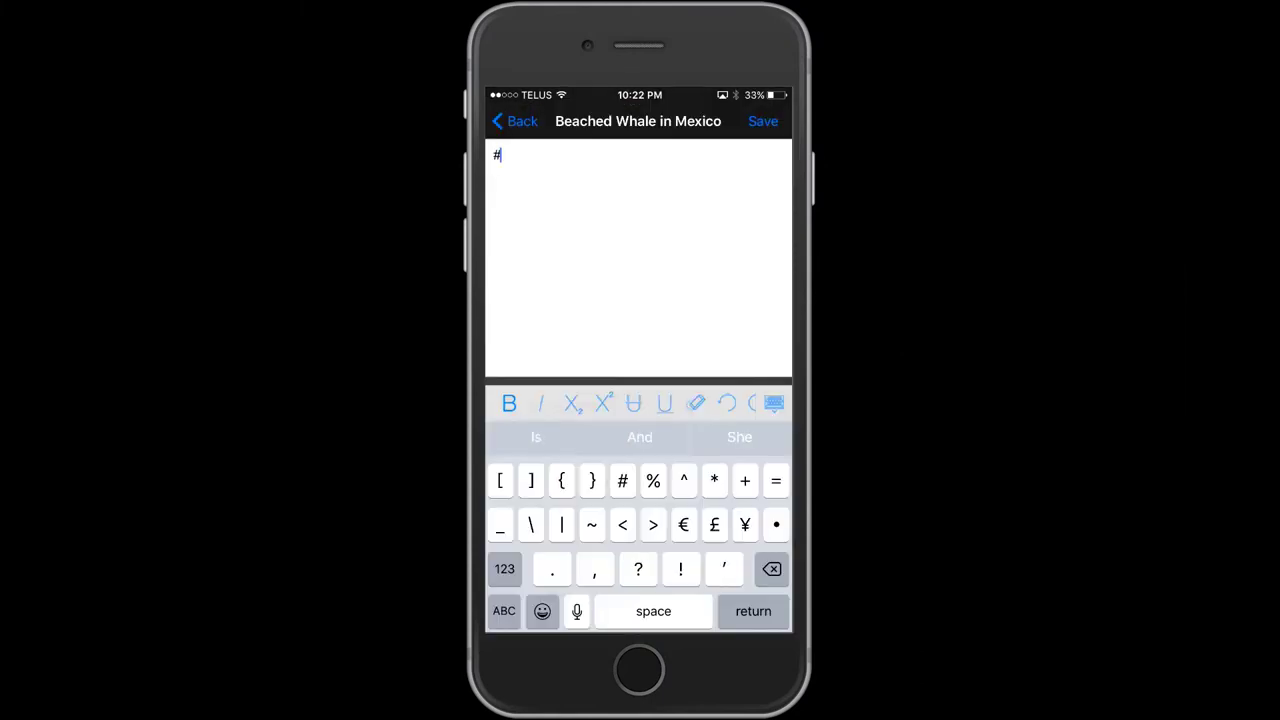
pyautogui.write('beachedwhale A beached ')
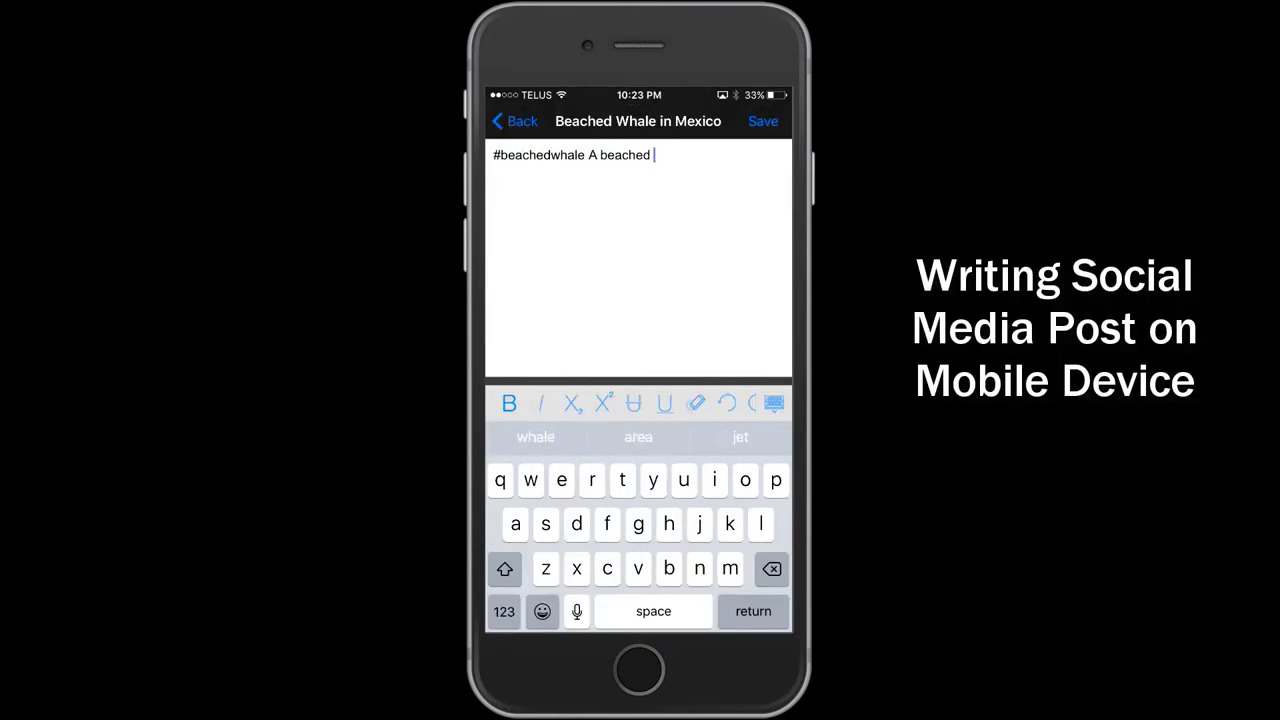
pyautogui.write('whale was found this morning off the coast of Progress')
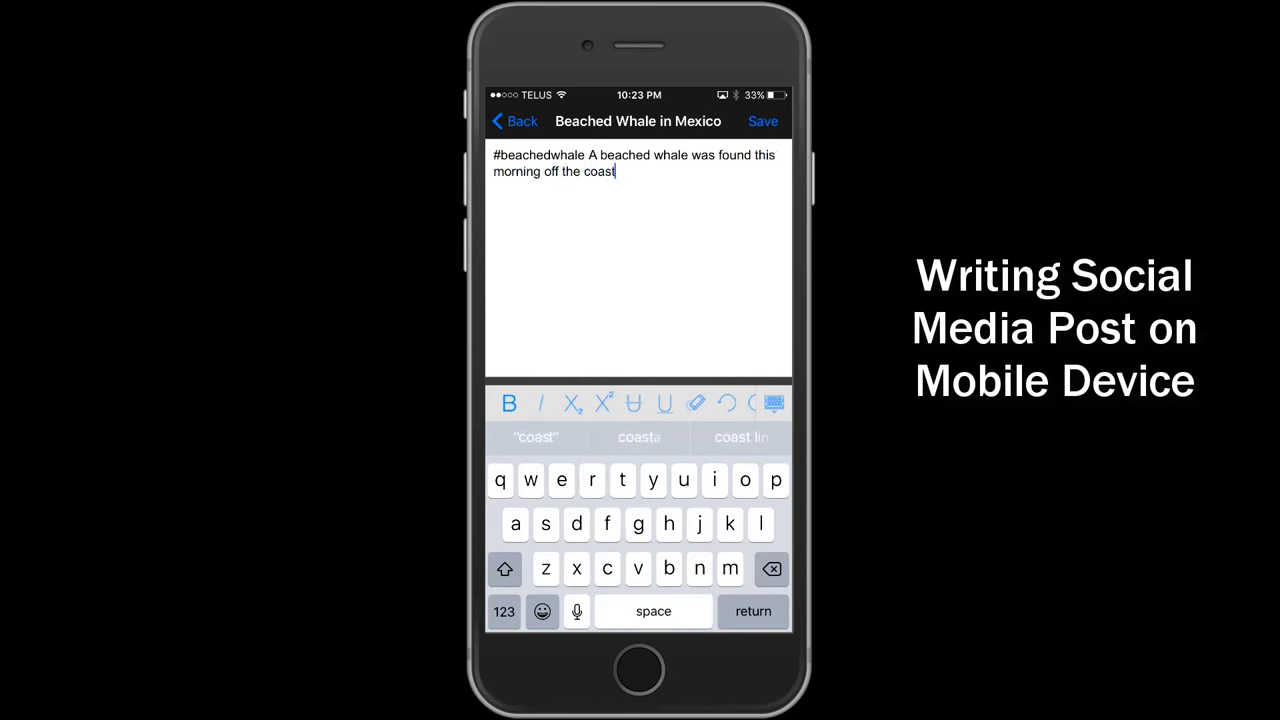
pyautogui.write('o,')
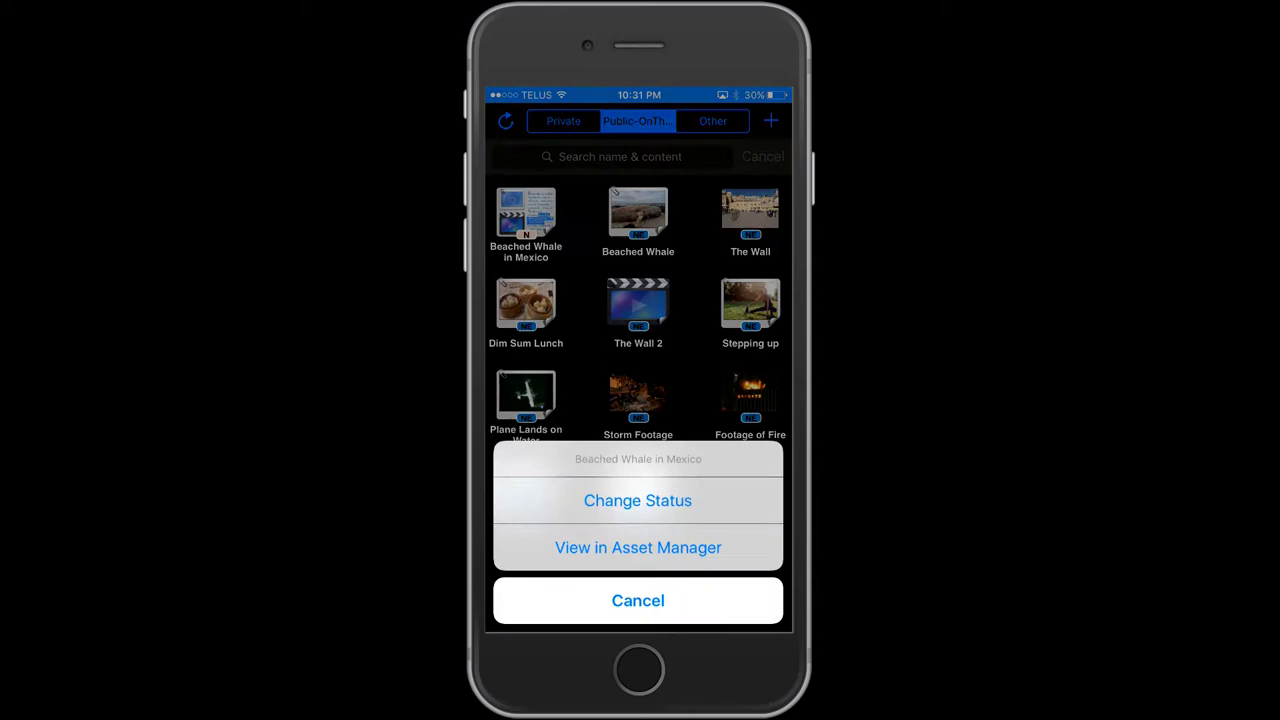
pyautogui.click(637, 500)
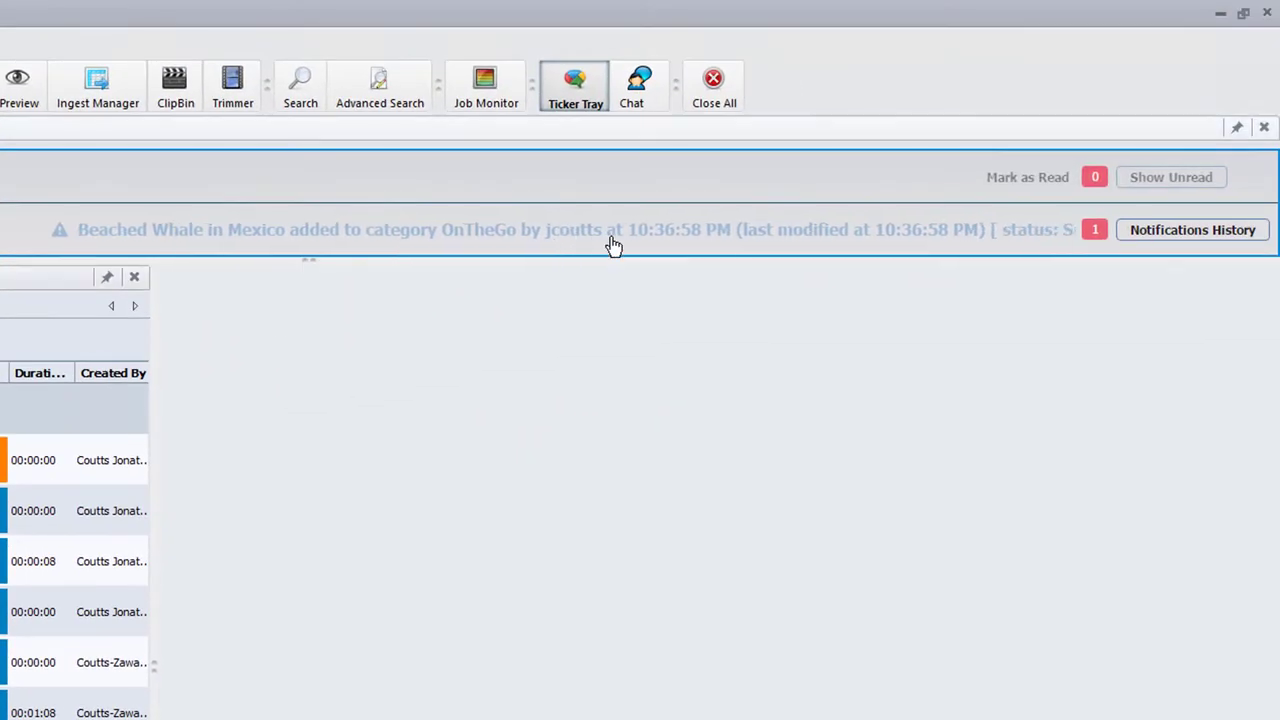
# Step: Paste the Beached Whale in Mexico story text into a new FB Coverage post with the Beached Whale image attached
pyautogui.doubleClick(609, 242)
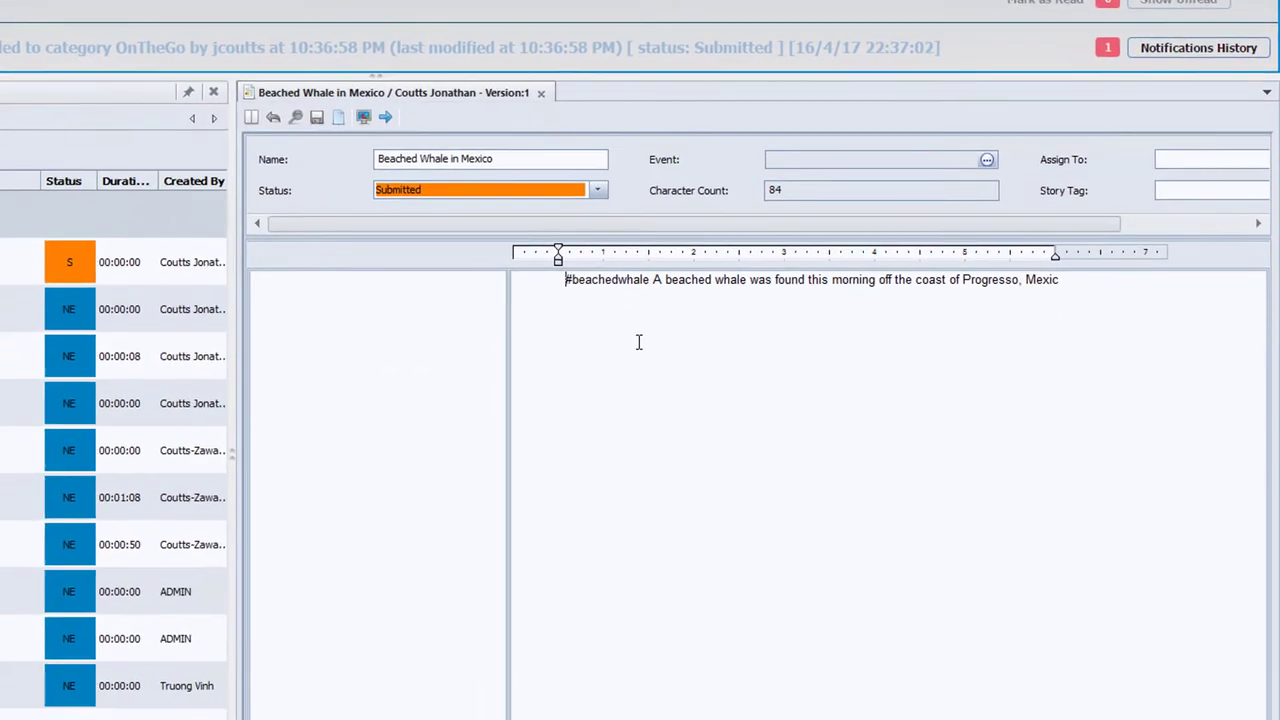
pyautogui.click(665, 279)
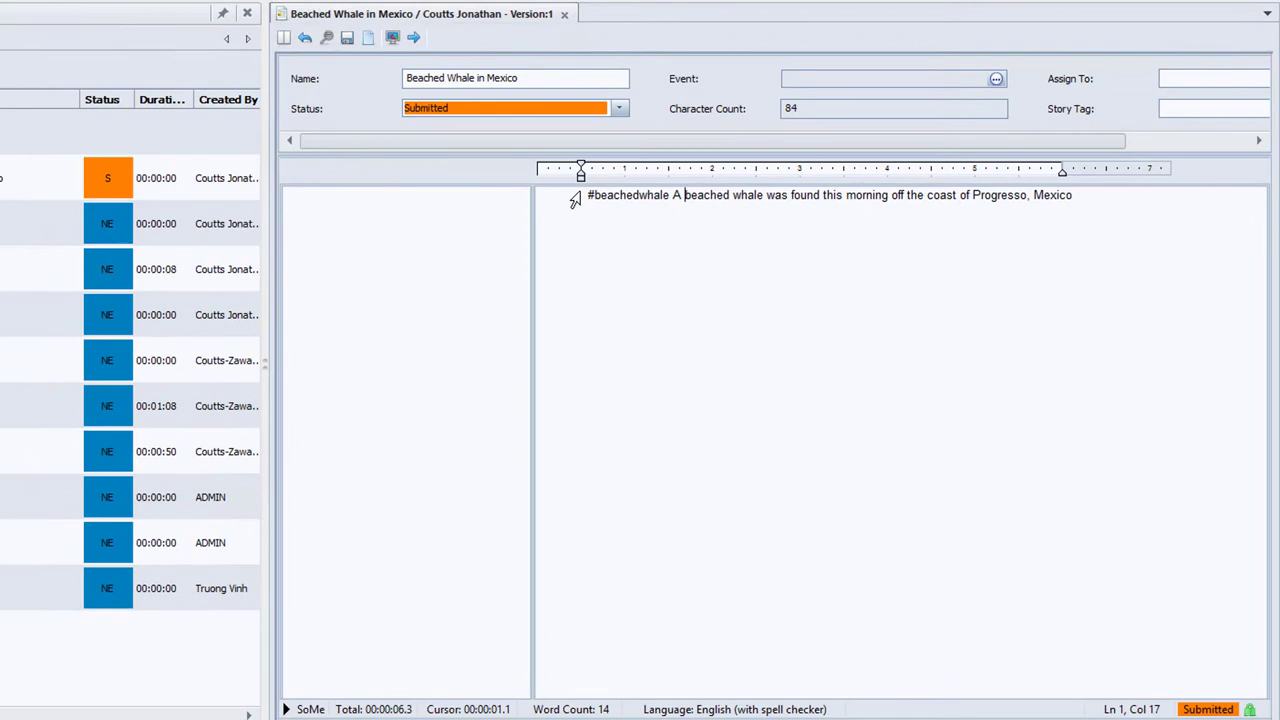
pyautogui.moveTo(591, 196); pyautogui.dragTo(1109, 239)
pyautogui.hotkey('ctrl', 'c')
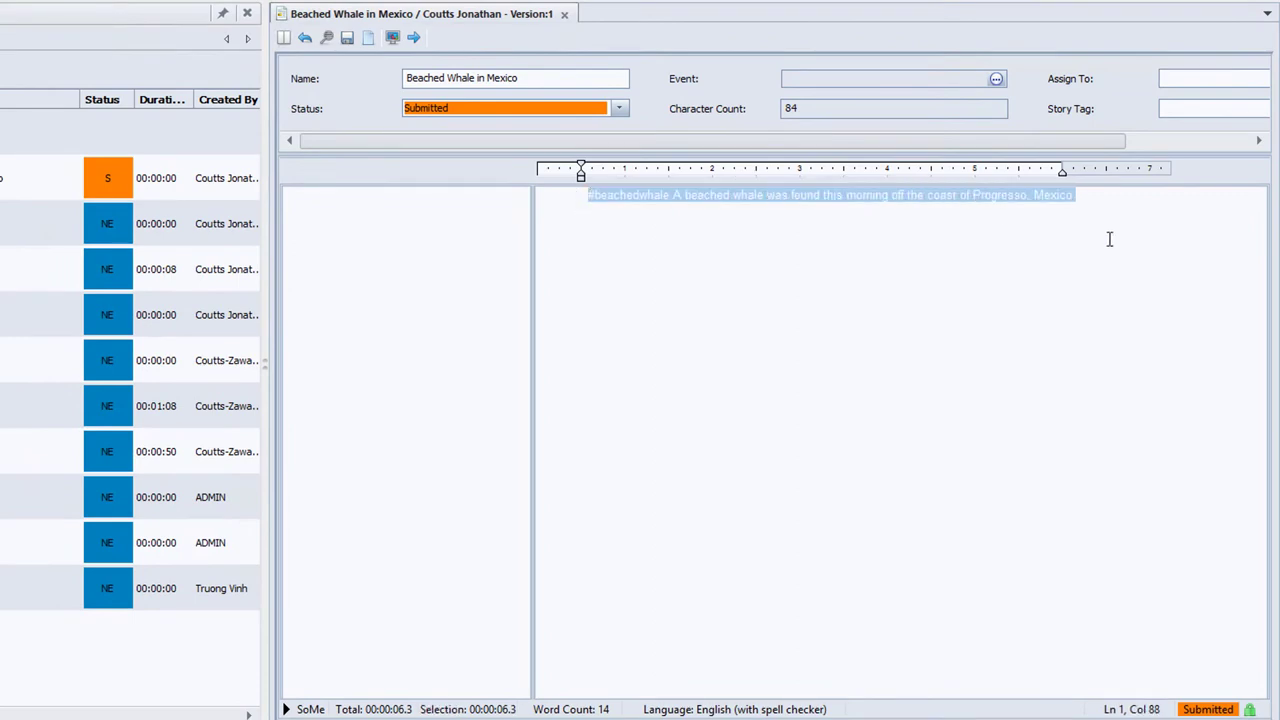
pyautogui.click(290, 709)
pyautogui.hotkey('ctrl', 'v')
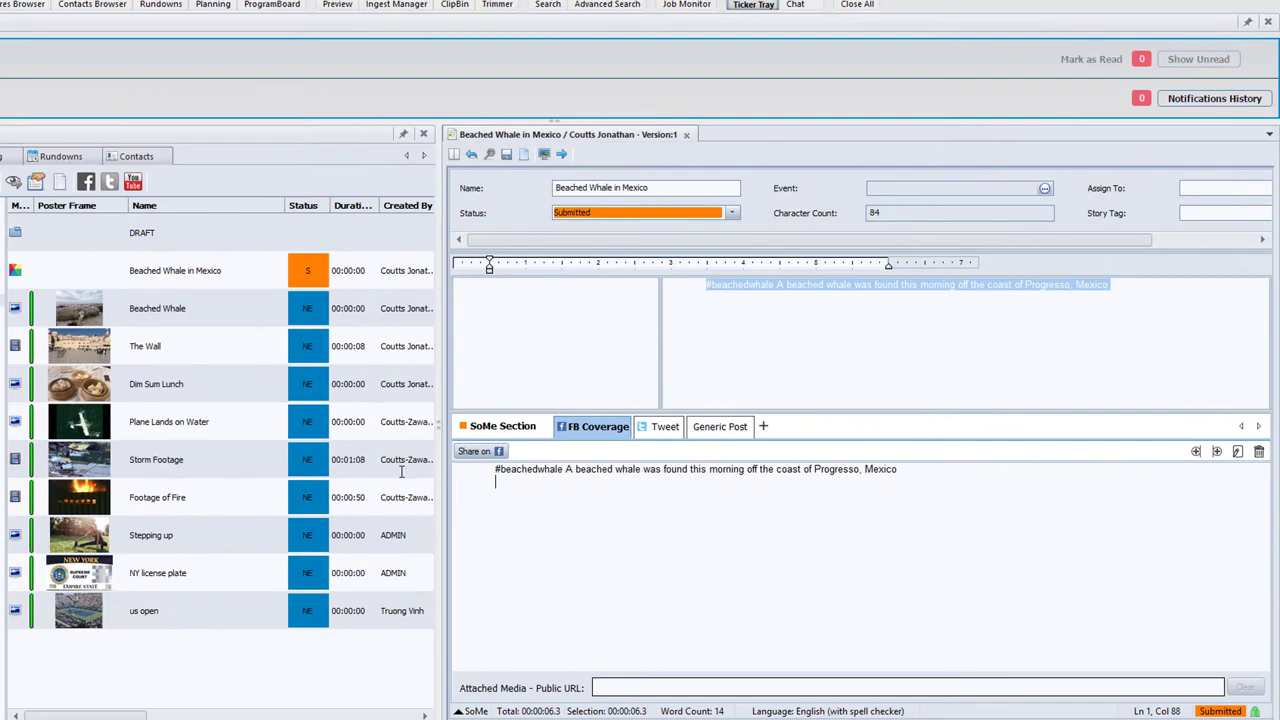
pyautogui.moveTo(395, 308); pyautogui.dragTo(620, 690)
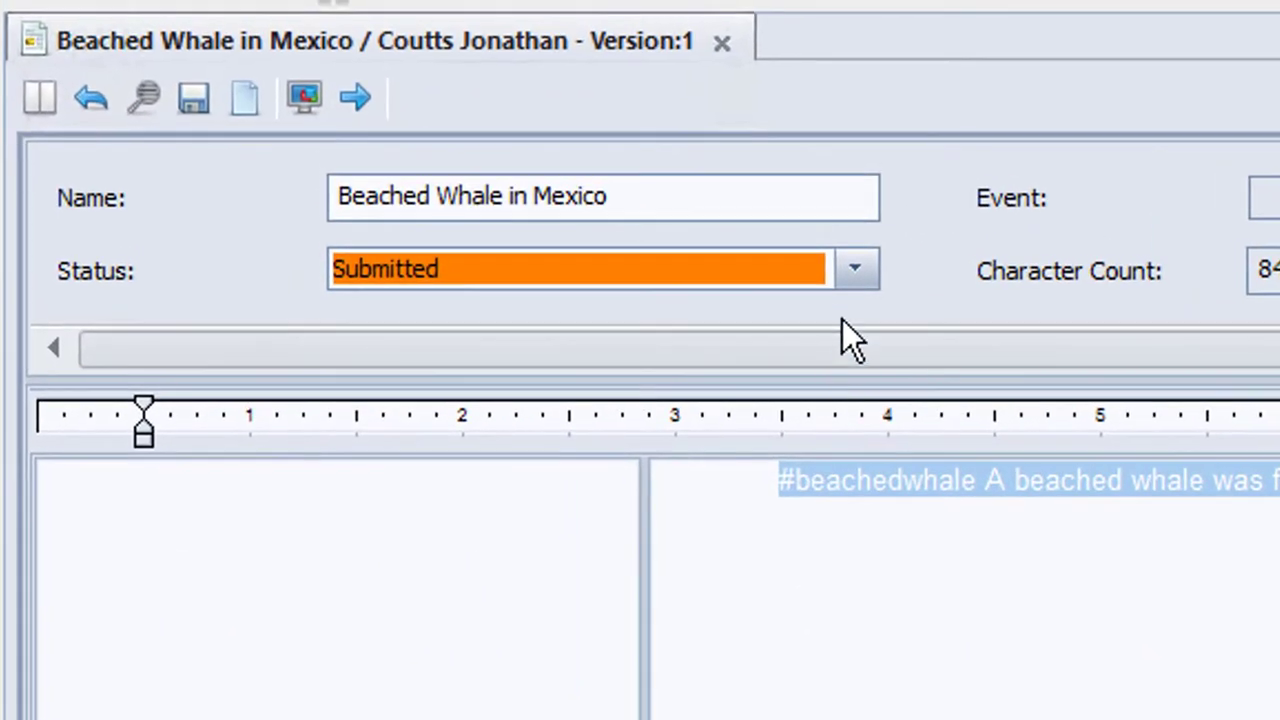
# Step: Set the story to Approved and share its FB Coverage post to Dalet Corporate Facebook
pyautogui.click(857, 272)
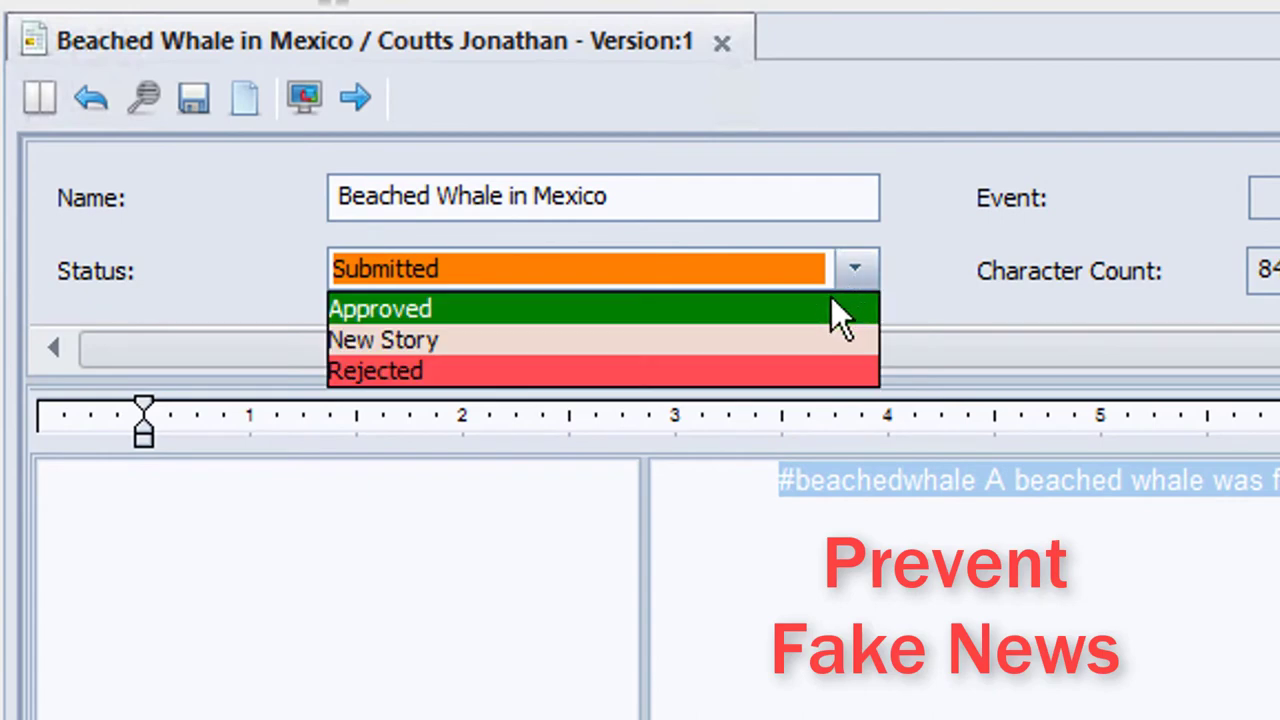
pyautogui.click(822, 308)
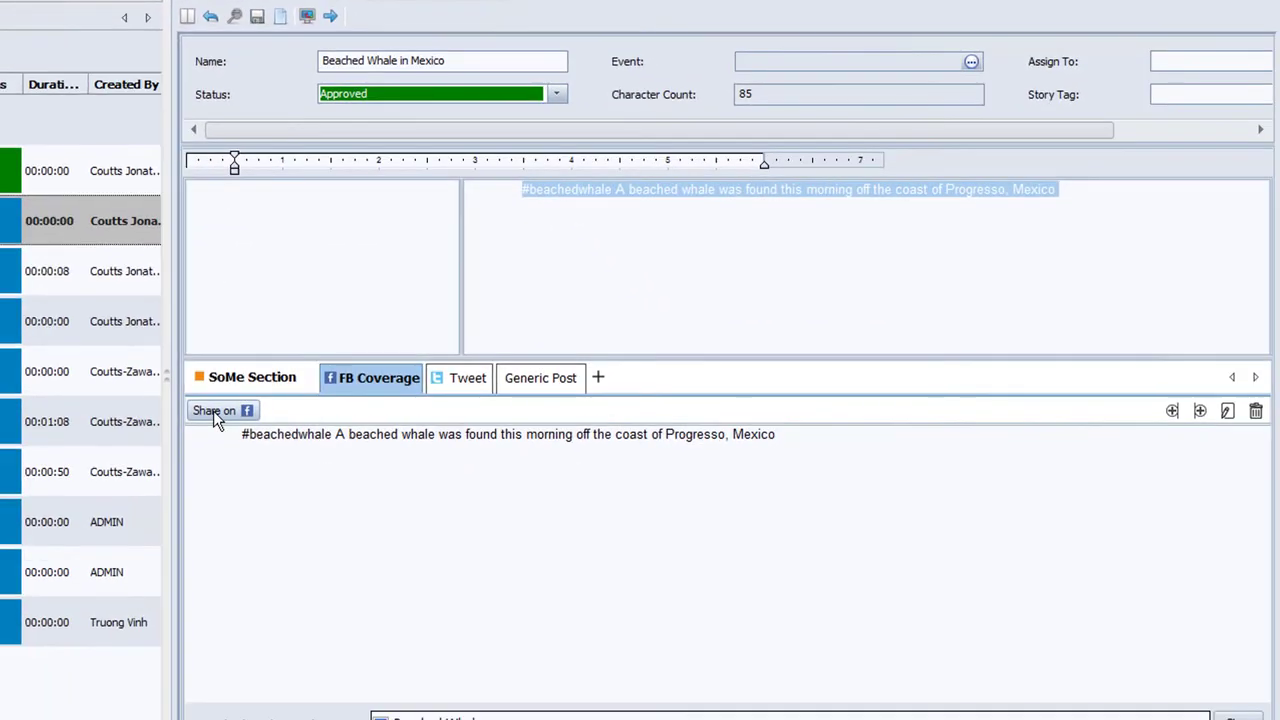
pyautogui.click(213, 411)
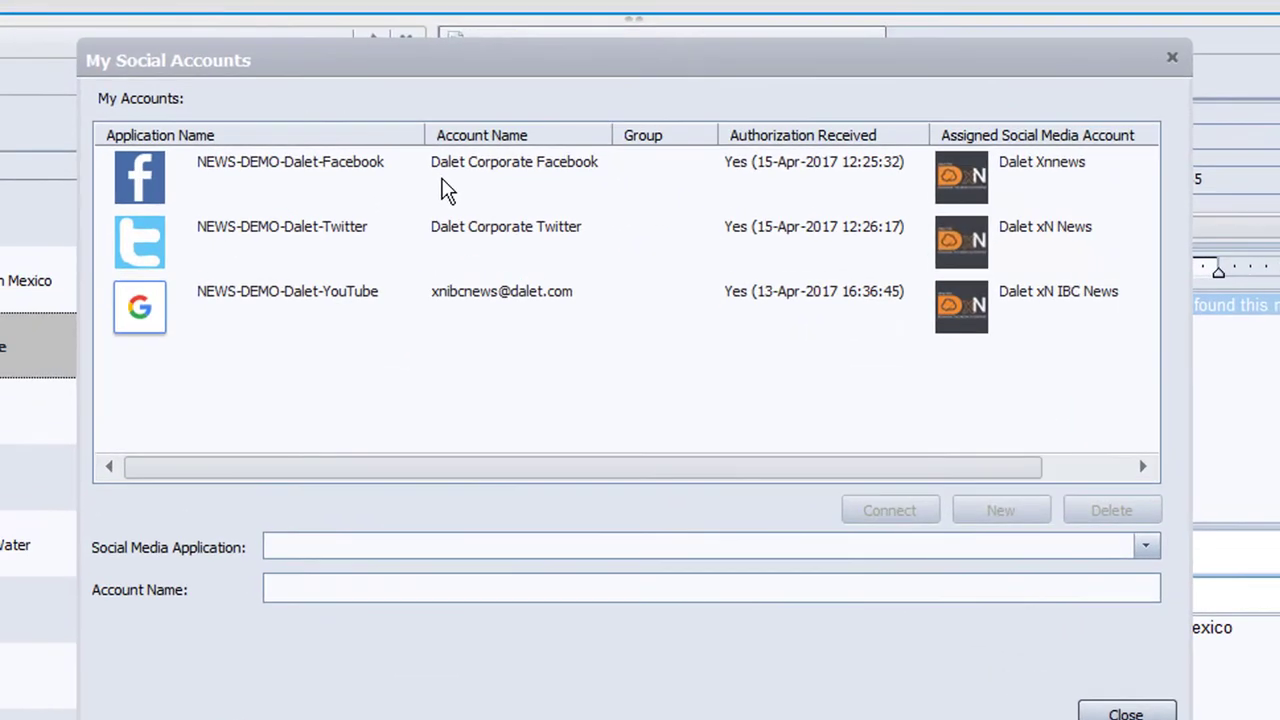
# Step: Review the connected Facebook, Twitter and YouTube account details, then close the accounts list
pyautogui.click(447, 191)
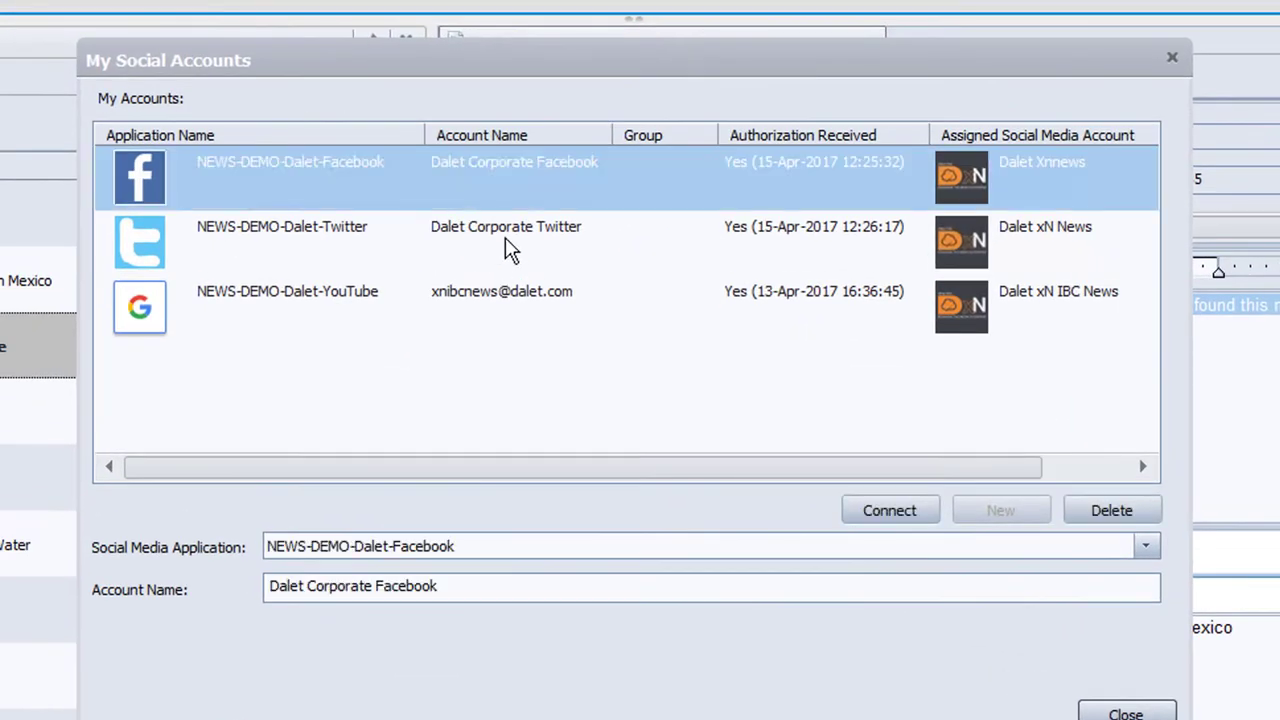
pyautogui.click(505, 240)
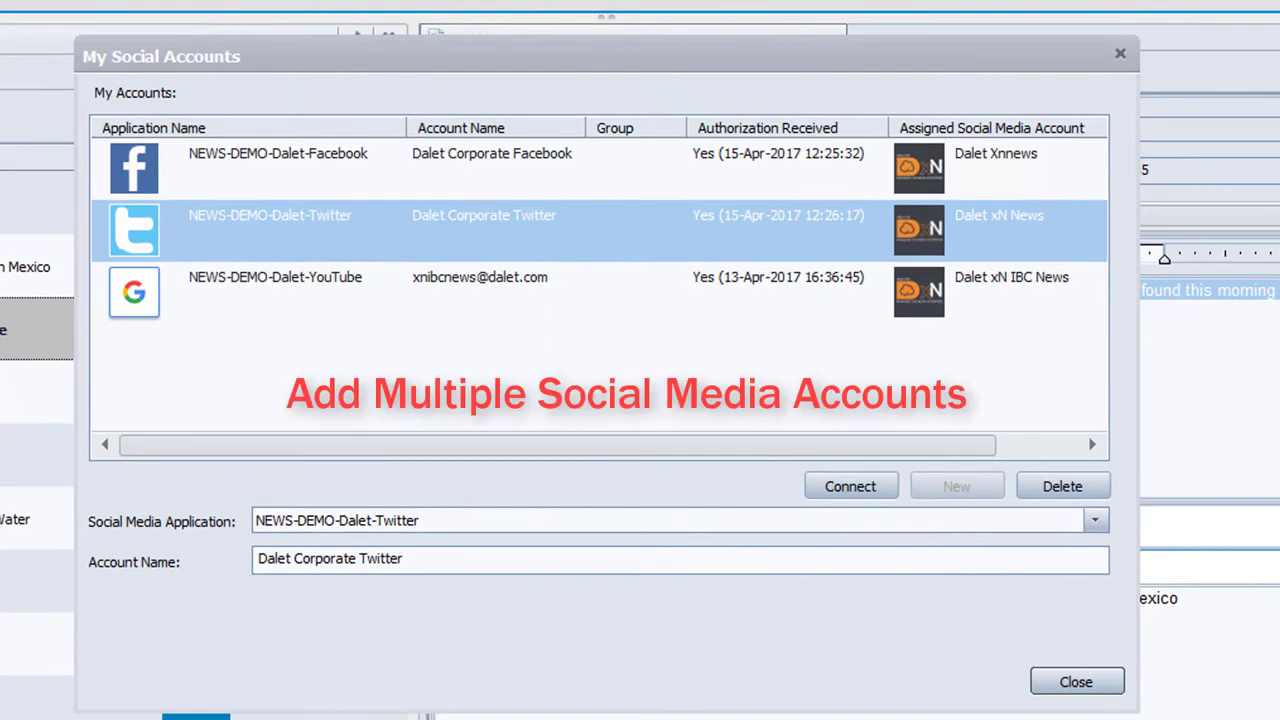
pyautogui.click(503, 299)
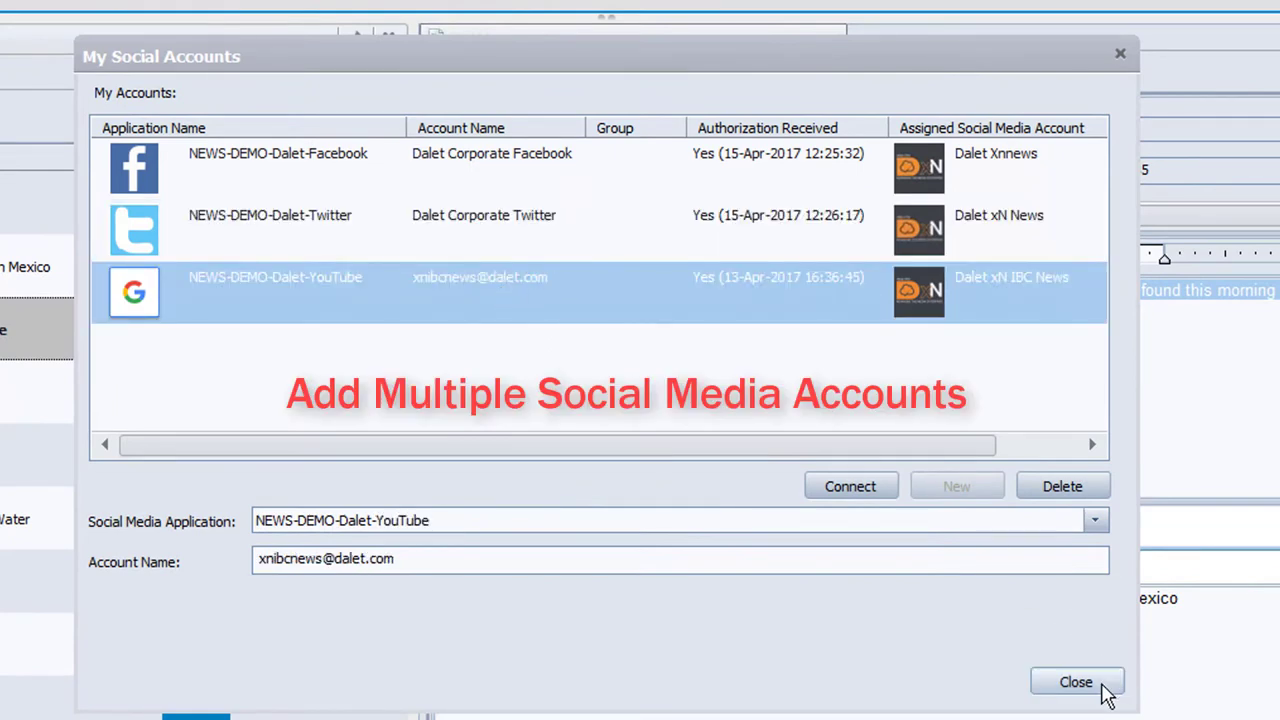
pyautogui.click(1076, 682)
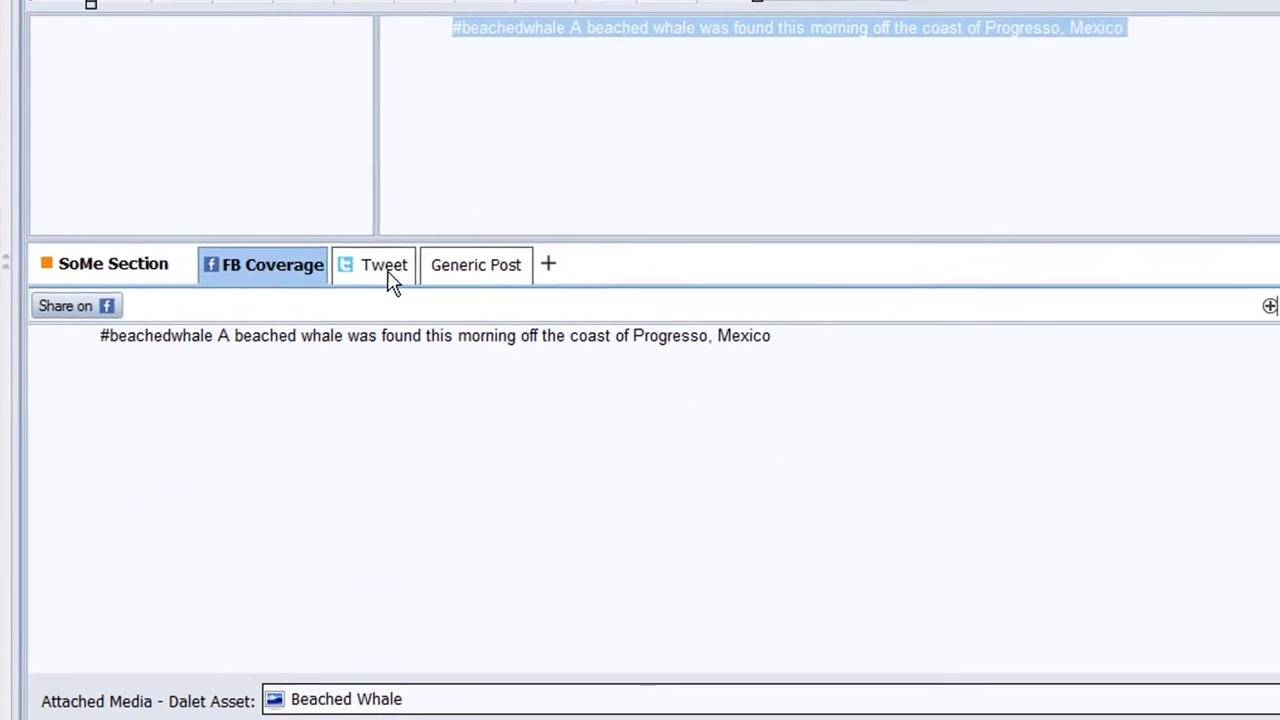
# Step: Attach the whale photo's web address to the Tweet post and submit it to Dalet Corporate Twitter
pyautogui.click(795, 530)
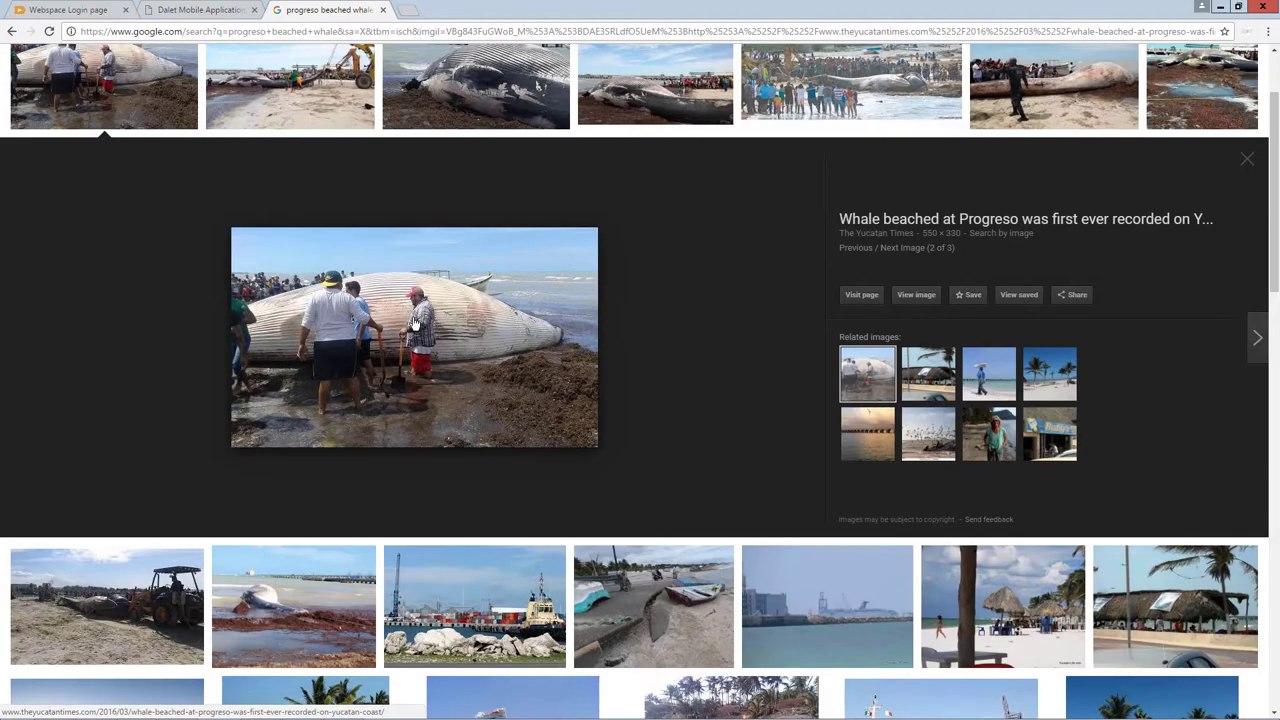
pyautogui.rightClick(413, 321)
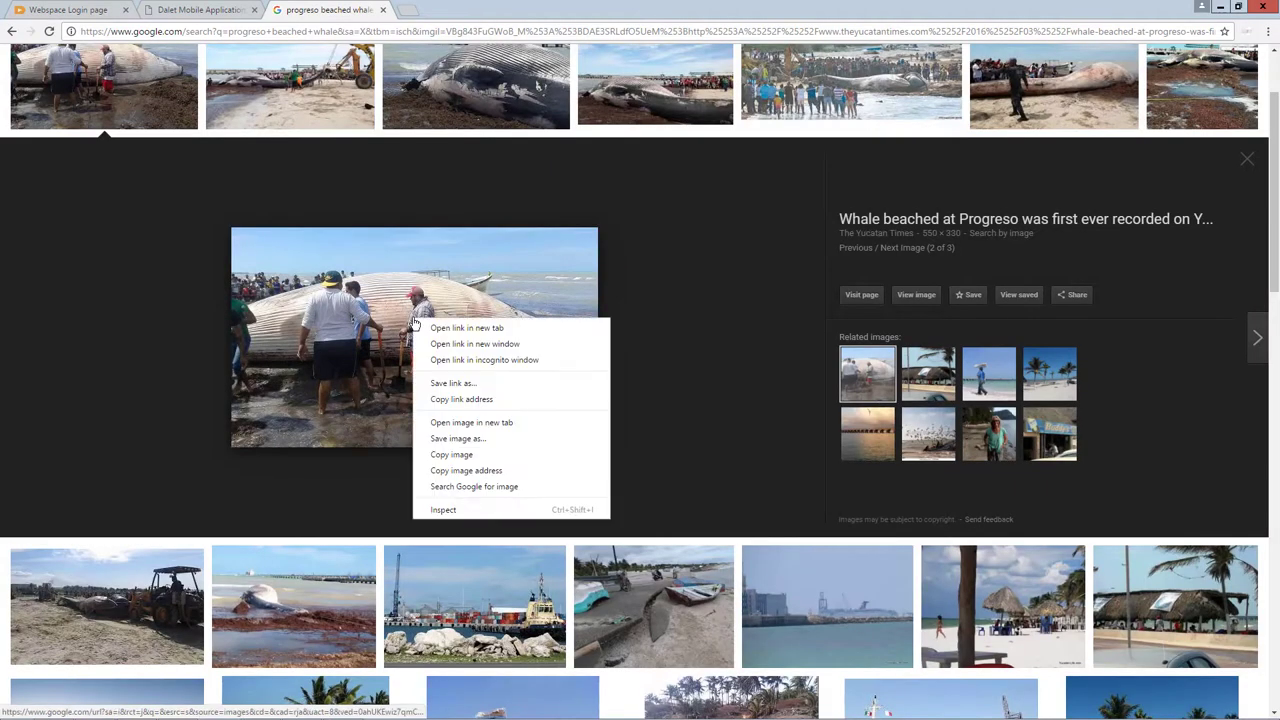
pyautogui.click(464, 398)
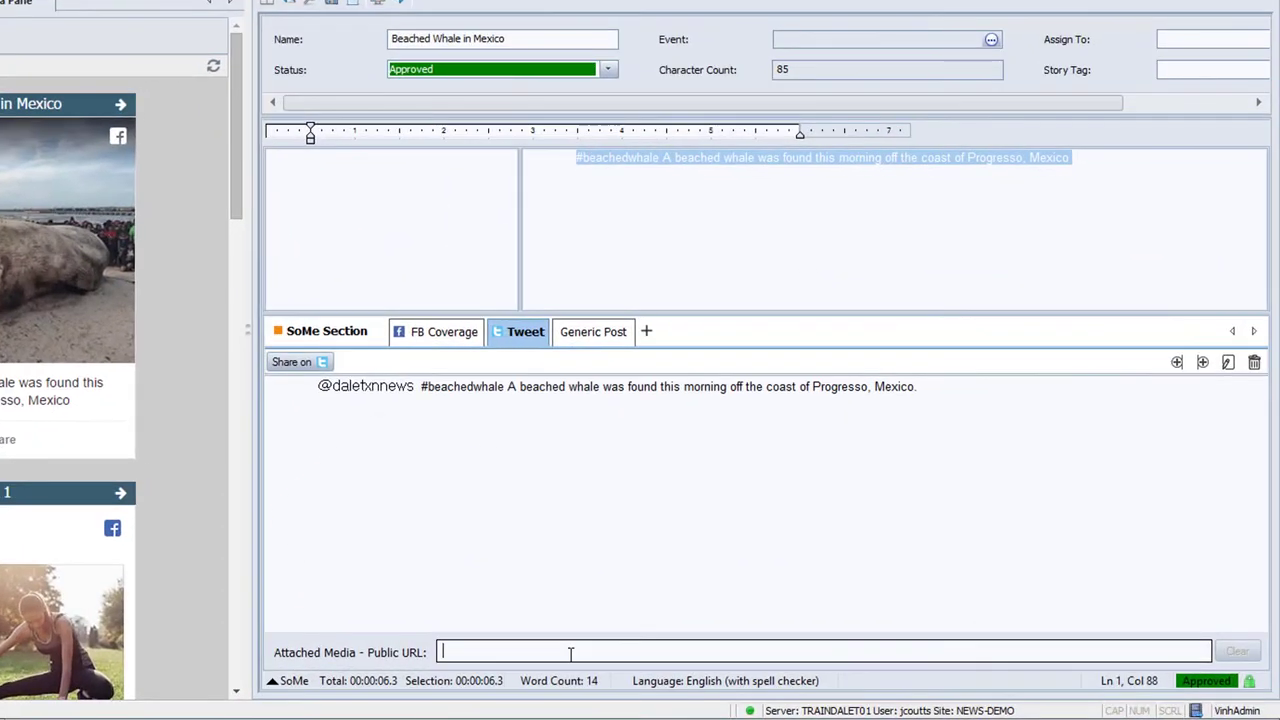
pyautogui.hotkey('ctrl', 'v')
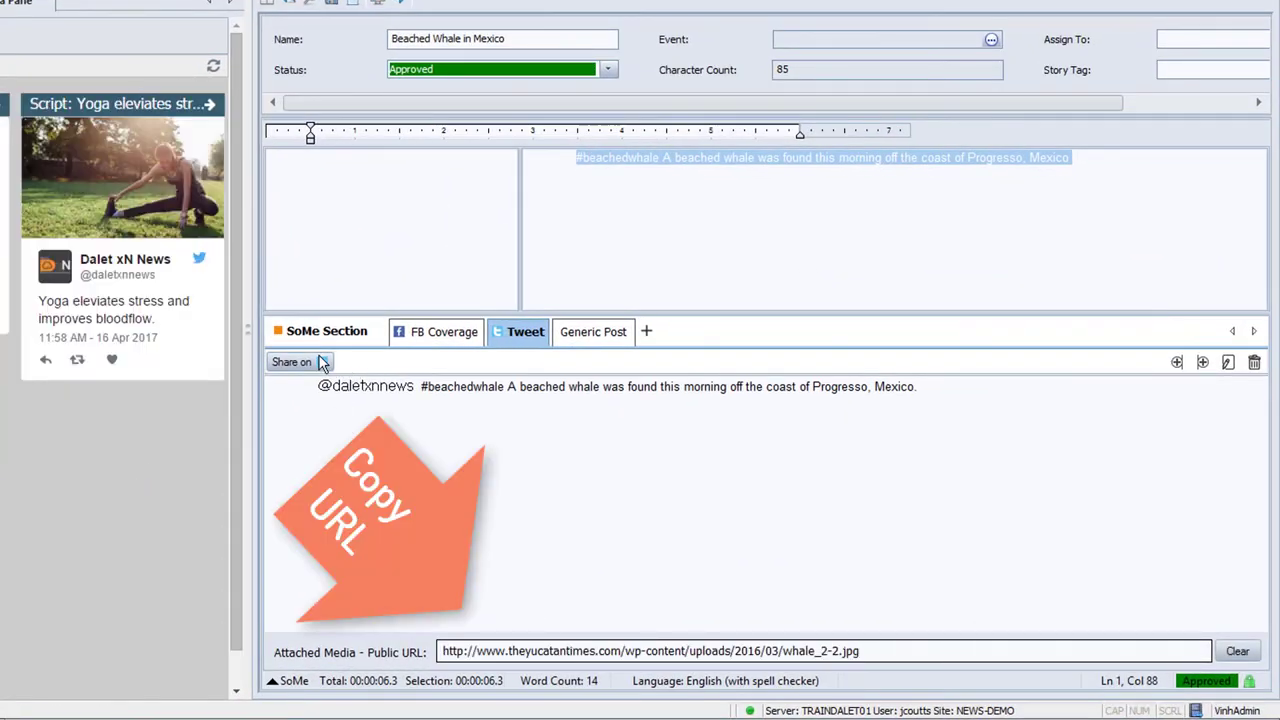
pyautogui.click(322, 362)
pyautogui.click(518, 299)
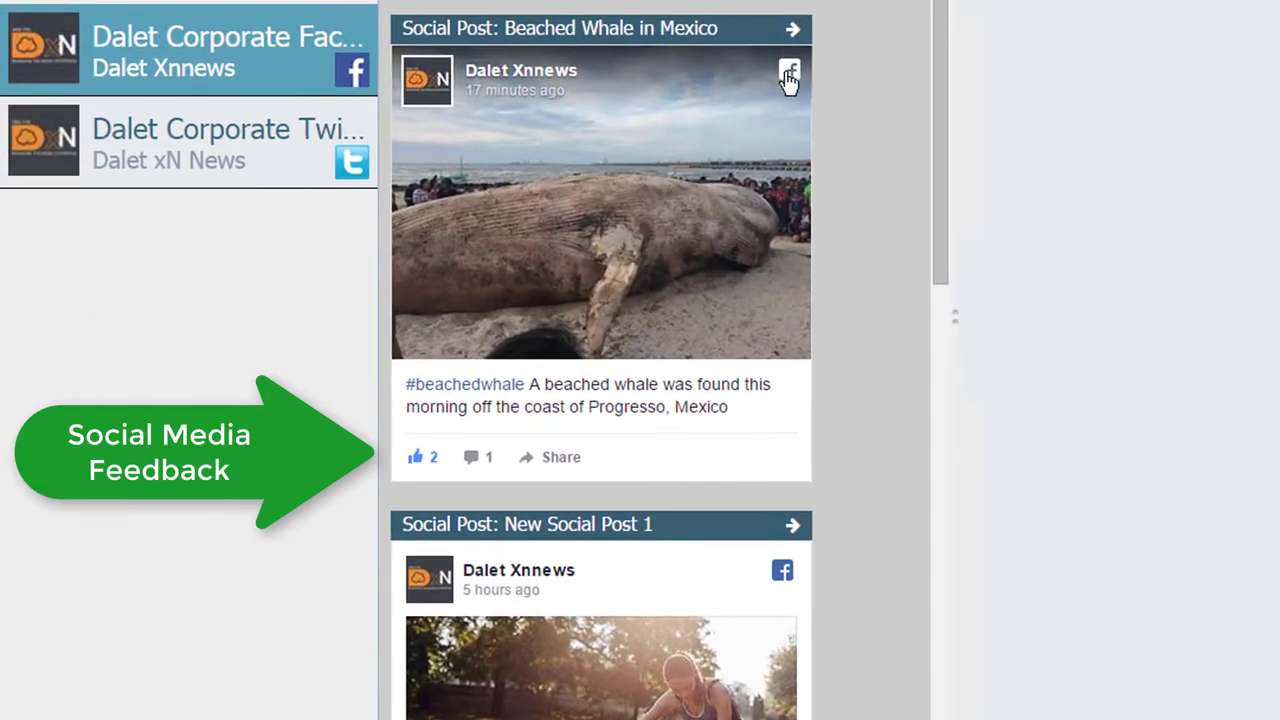
# Step: View the whale post on Facebook and switch the Social Media Pane from Compact to Overview
pyautogui.click(790, 76)
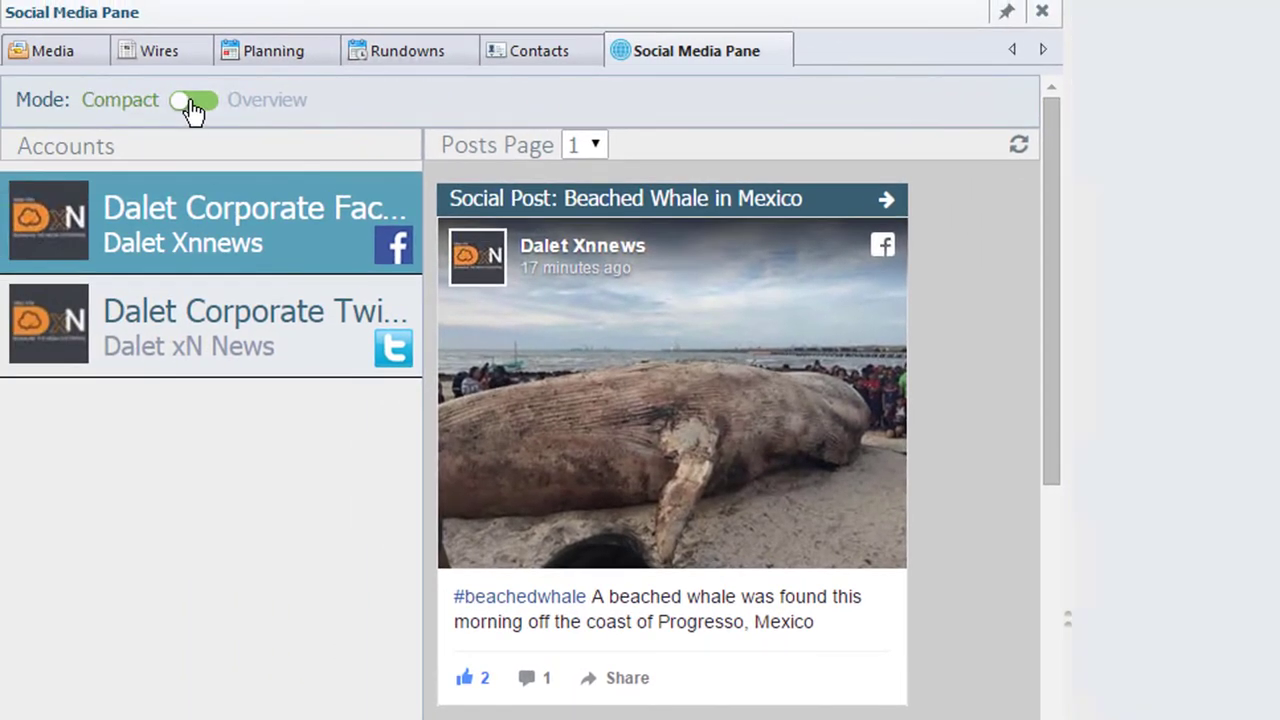
pyautogui.click(192, 104)
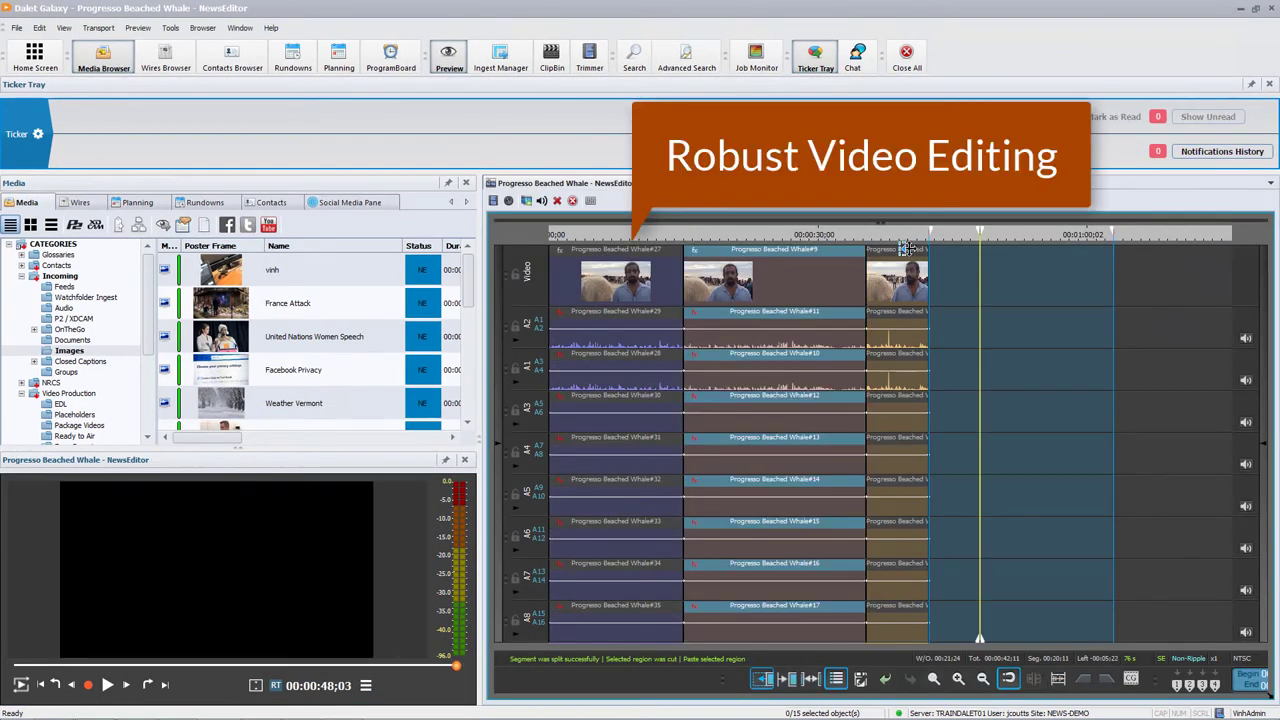
# Step: Move the playhead back and save the Progresso Beached Whale package to Video Production > Ready to Air
pyautogui.moveTo(732, 231); pyautogui.dragTo(575, 231)
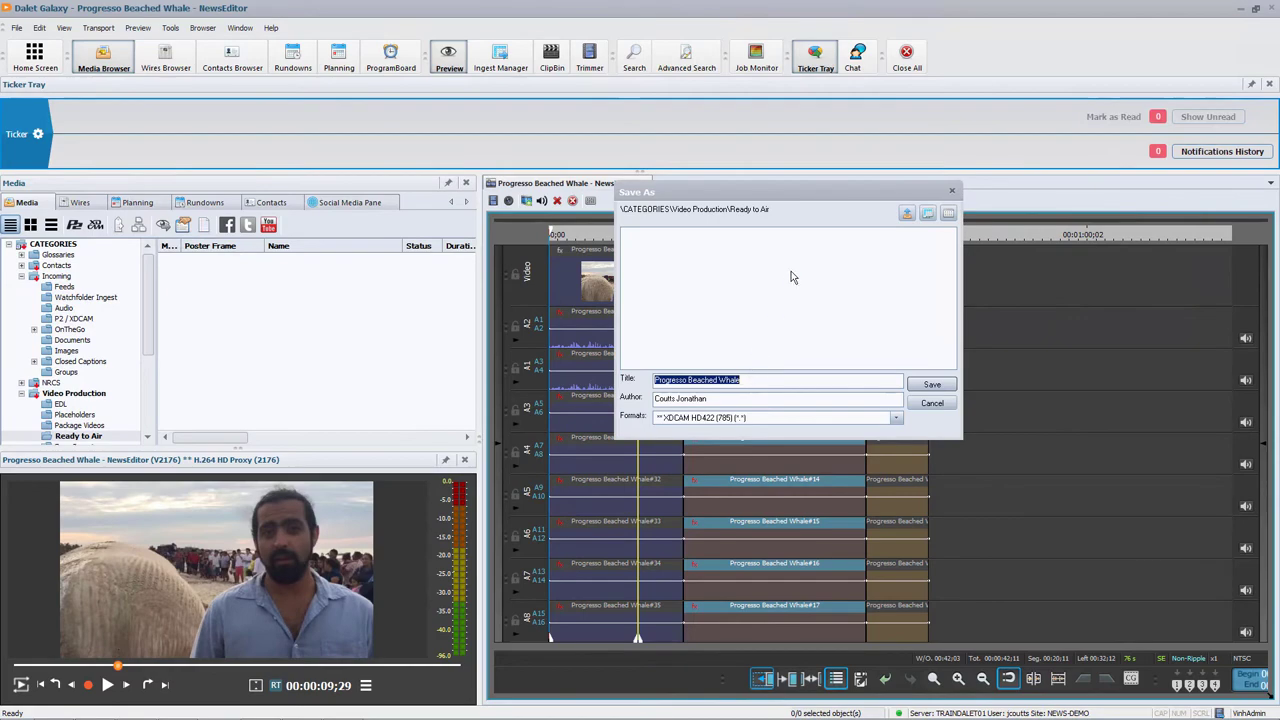
pyautogui.click(926, 390)
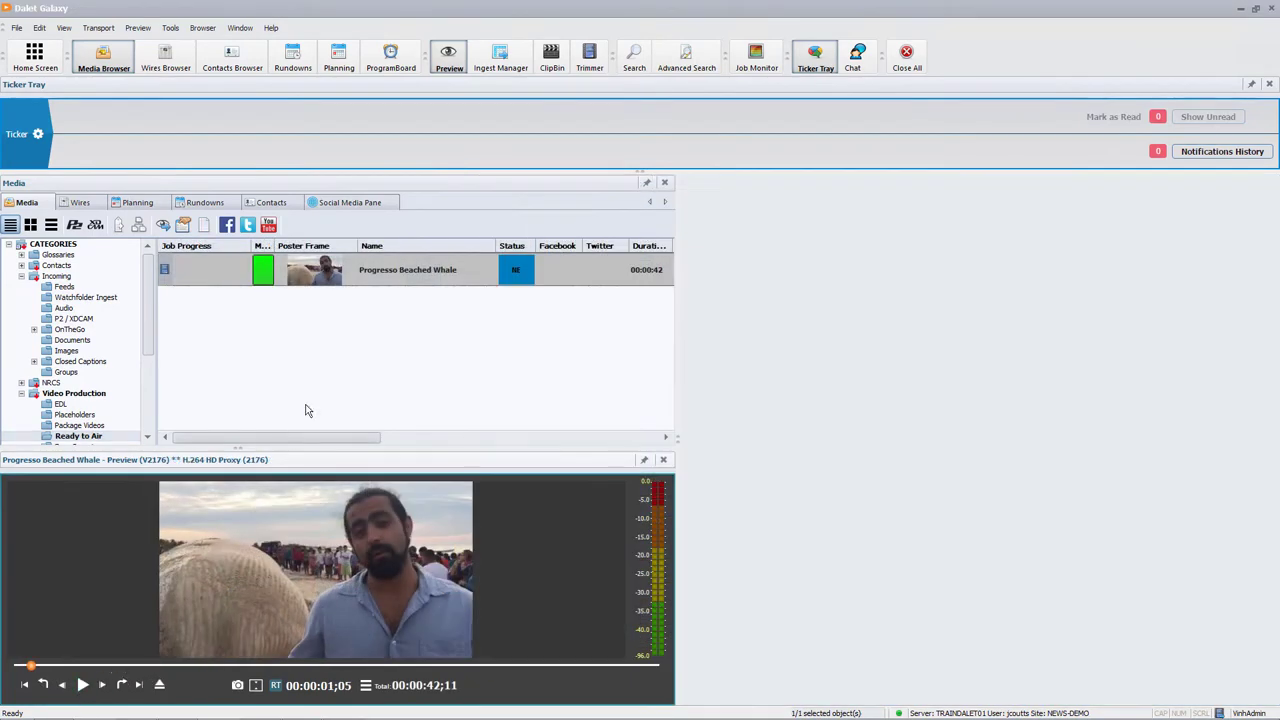
# Step: Publish Progresso Beached Whale to YouTube, then open its YouTube page in Galaxy and pause playback
pyautogui.click(269, 226)
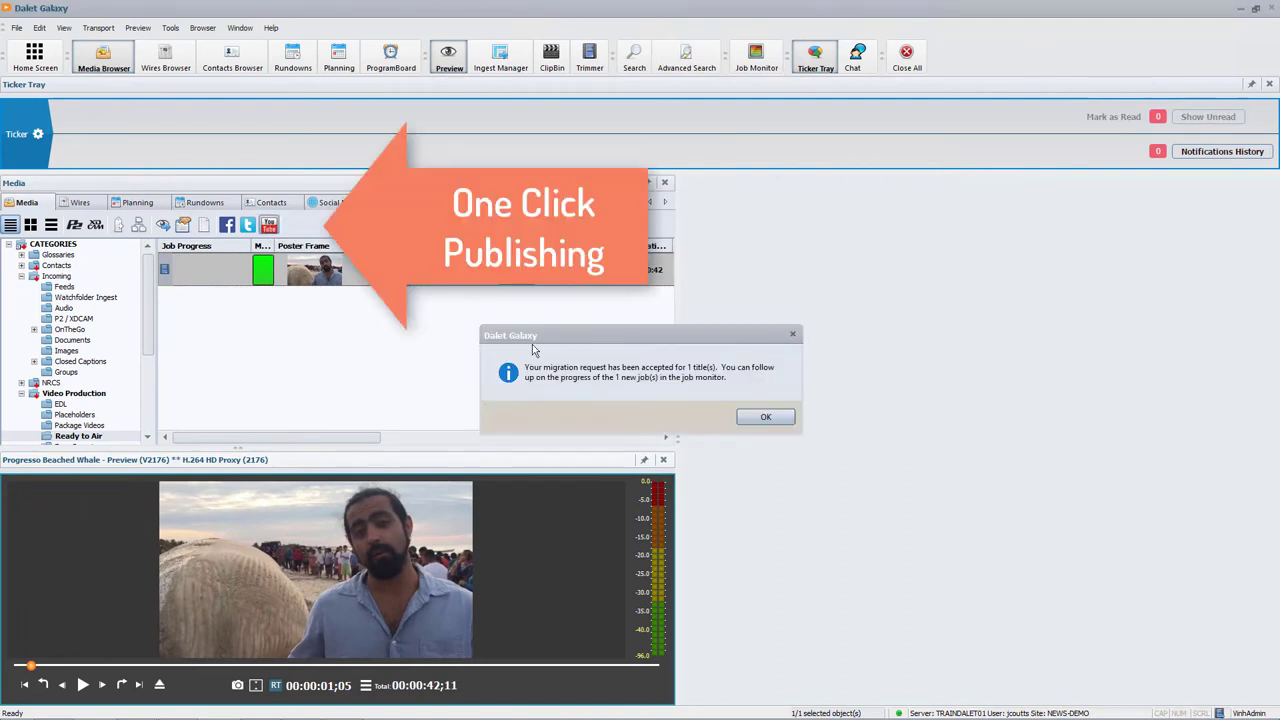
pyautogui.click(762, 418)
pyautogui.rightClick(351, 272)
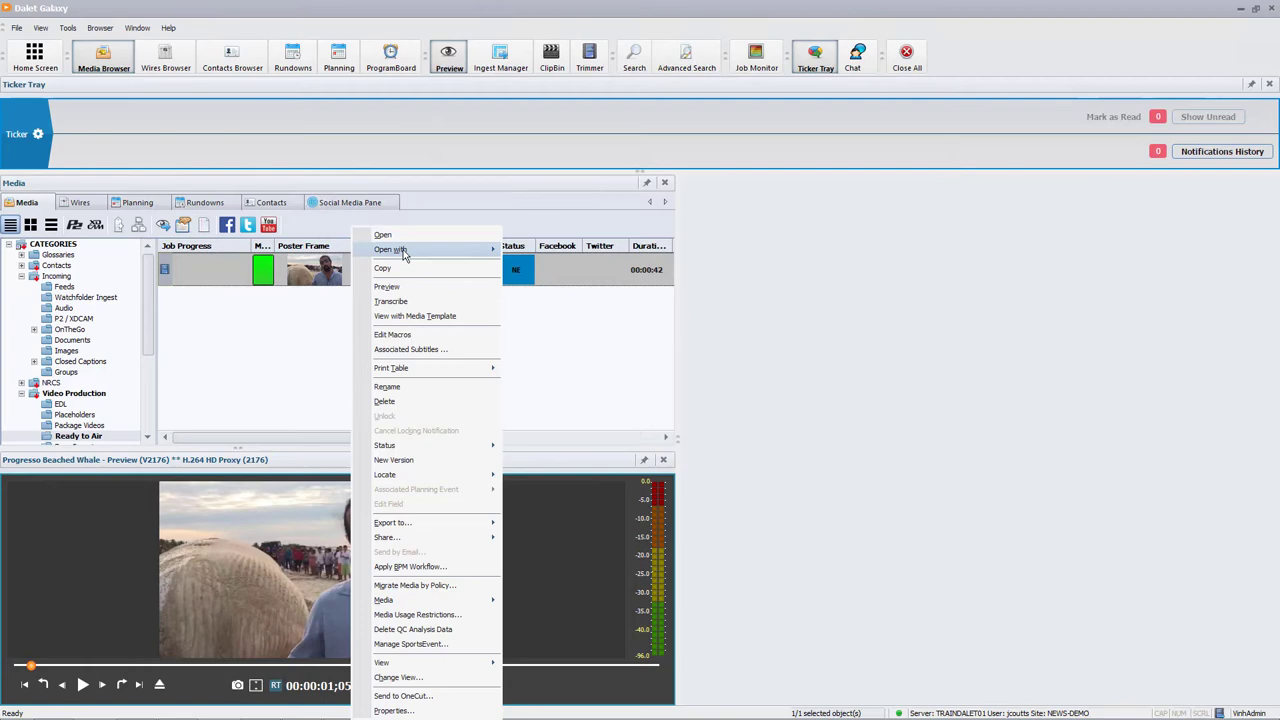
pyautogui.moveTo(404, 256)
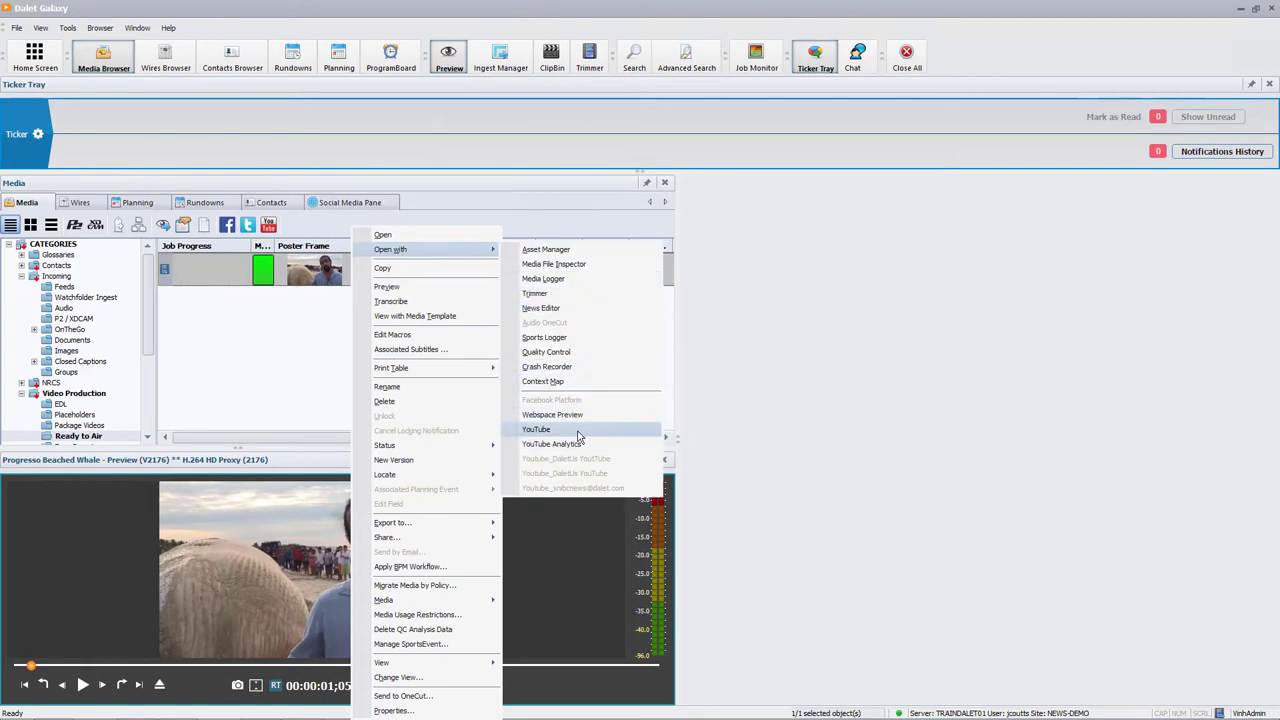
pyautogui.click(537, 429)
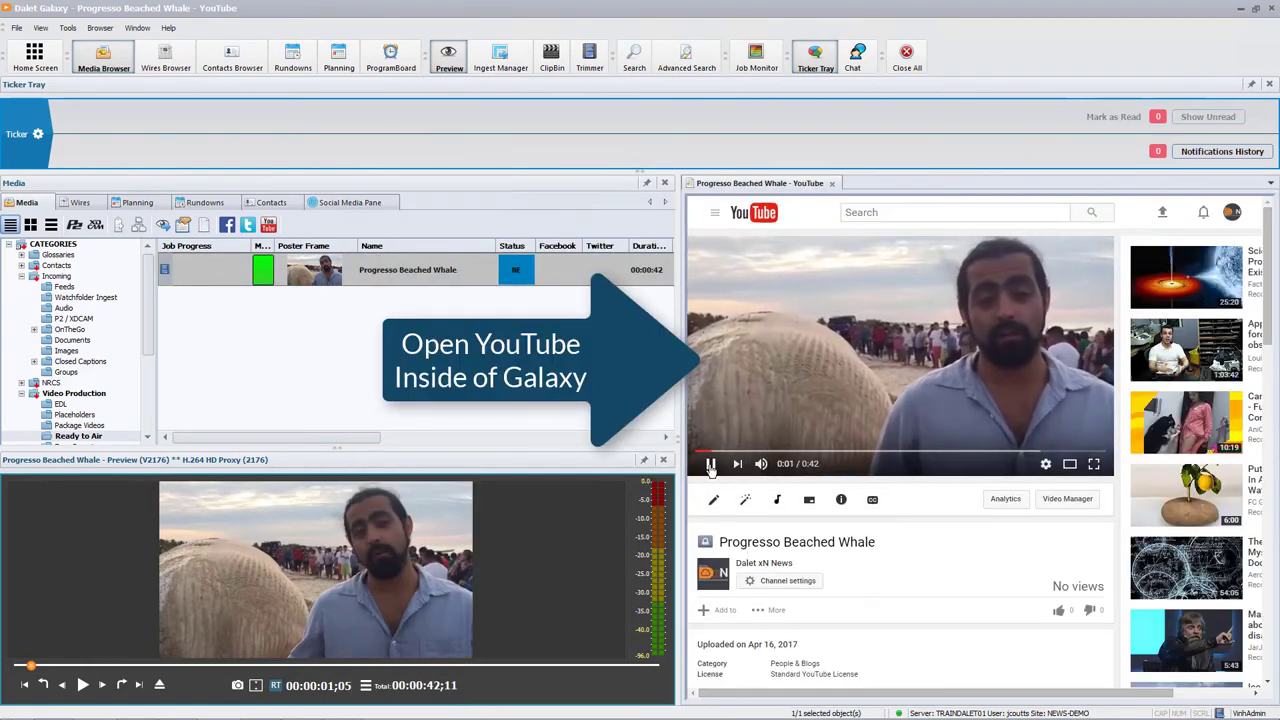
pyautogui.click(711, 465)
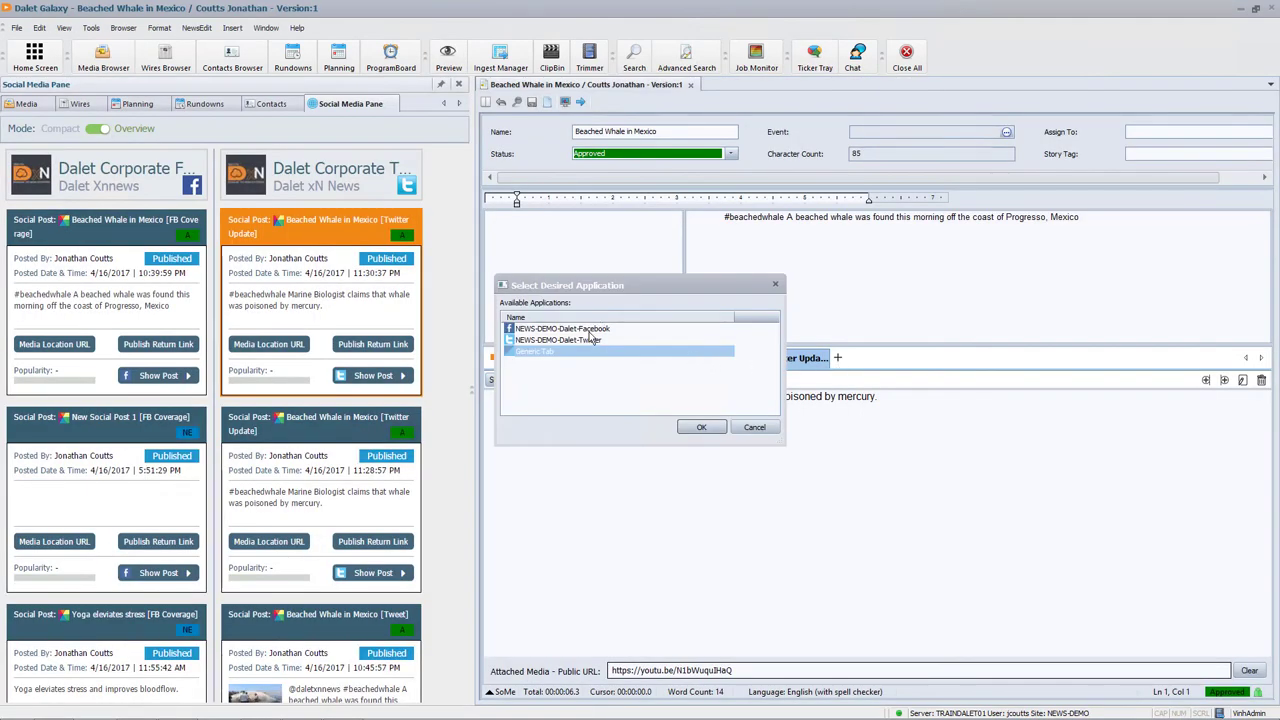
# Step: Add a 'Facebook Update' post tab for the NEWS-DEMO-Dalet-Facebook account
pyautogui.click(590, 331)
pyautogui.click(700, 427)
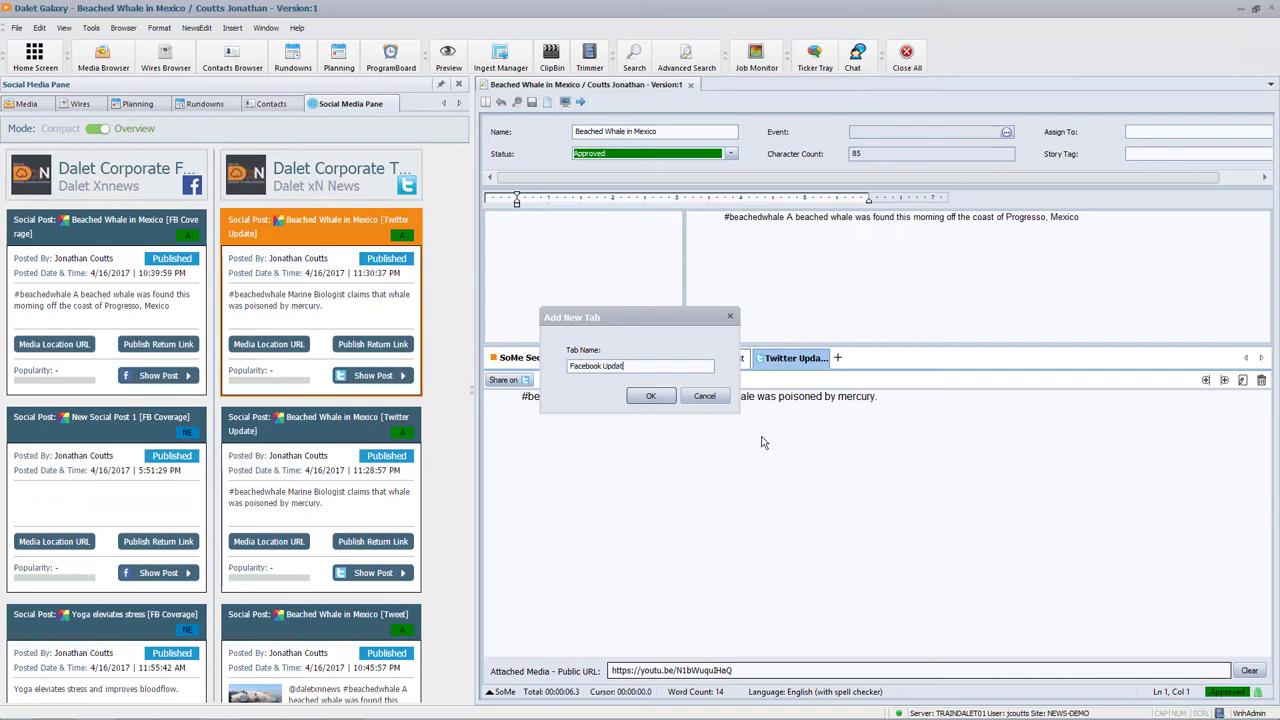
pyautogui.write('Facebook Update')
pyautogui.click(650, 396)
pyautogui.click(737, 414)
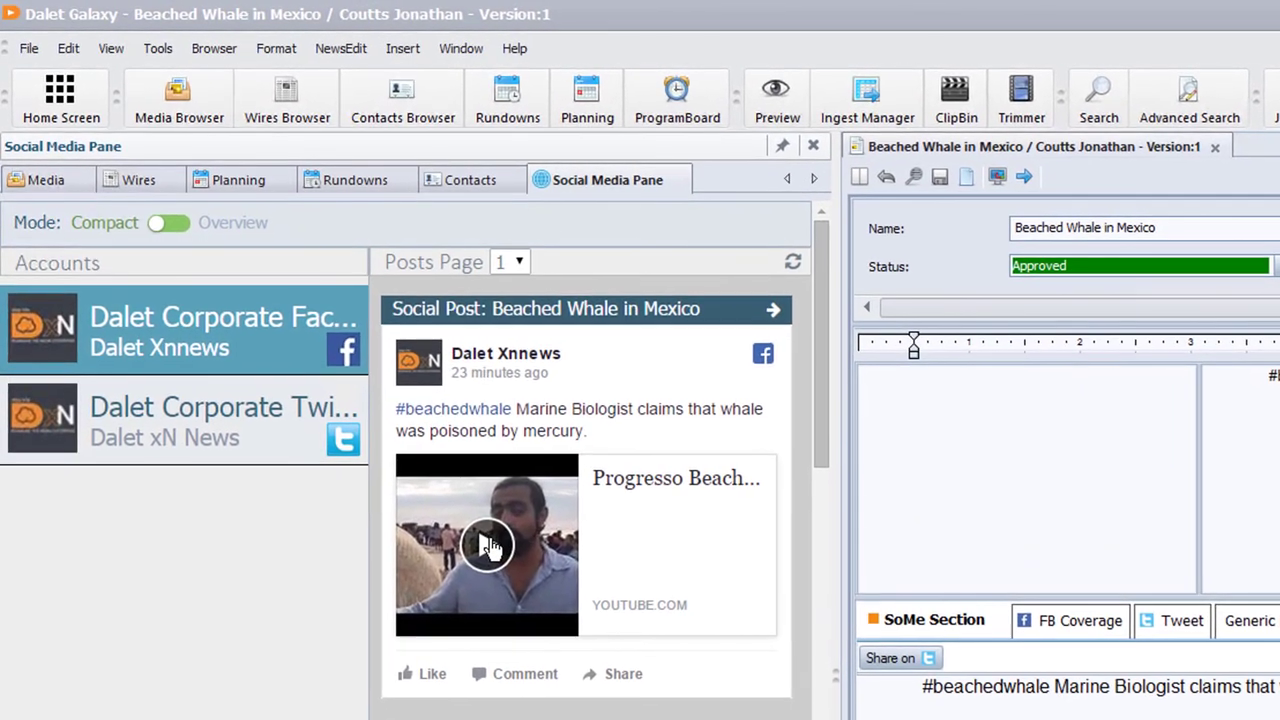
# Step: Play the Progresso Beached Whale video embedded in the Facebook whale post
pyautogui.click(463, 518)
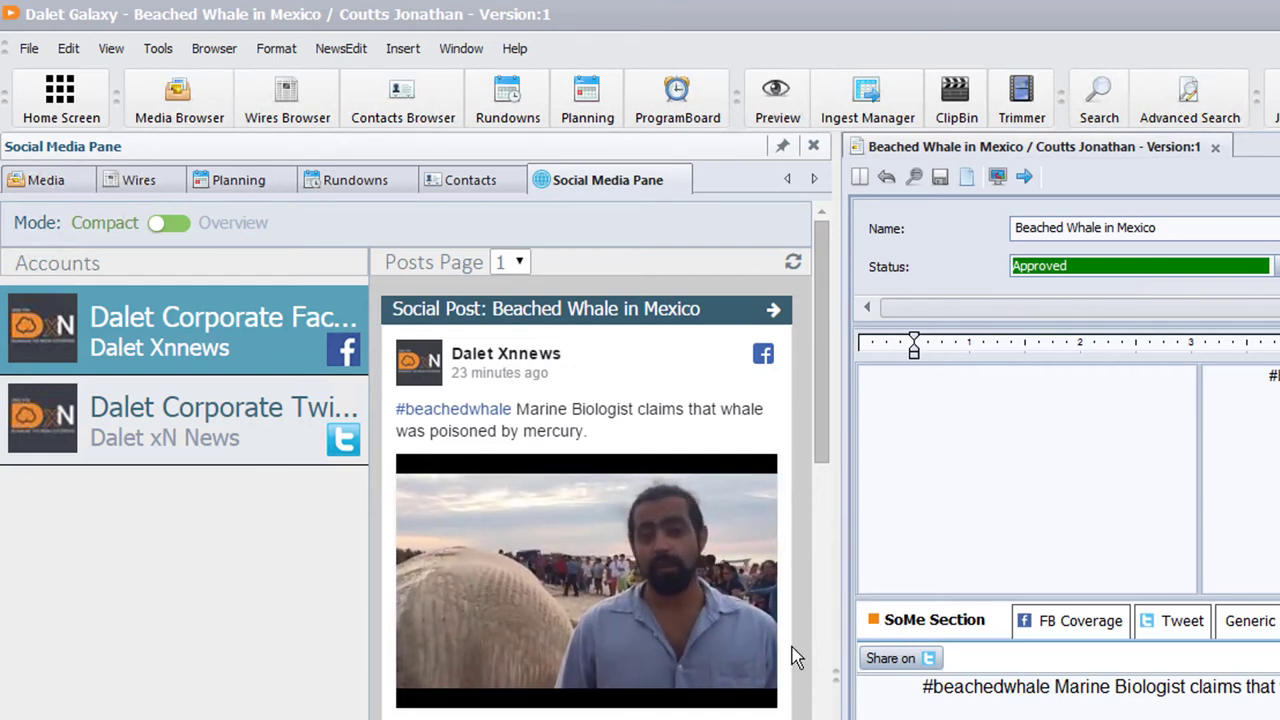
pyautogui.moveTo(434, 686)
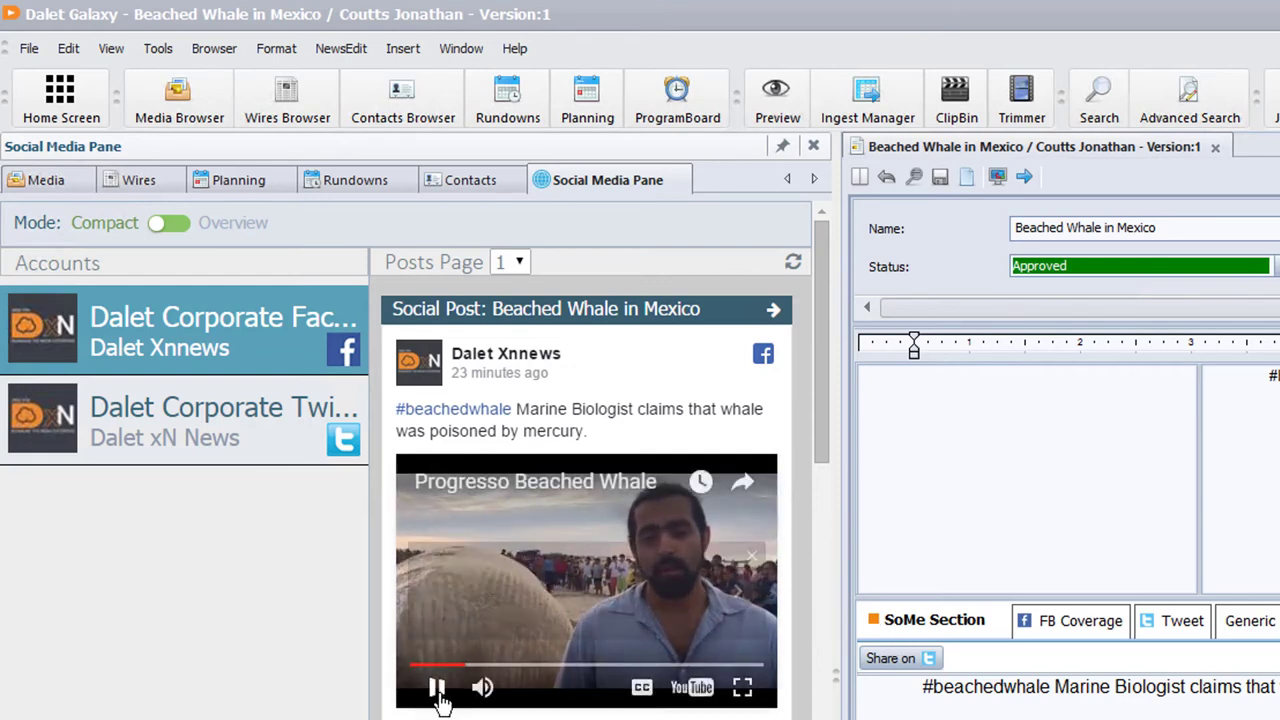